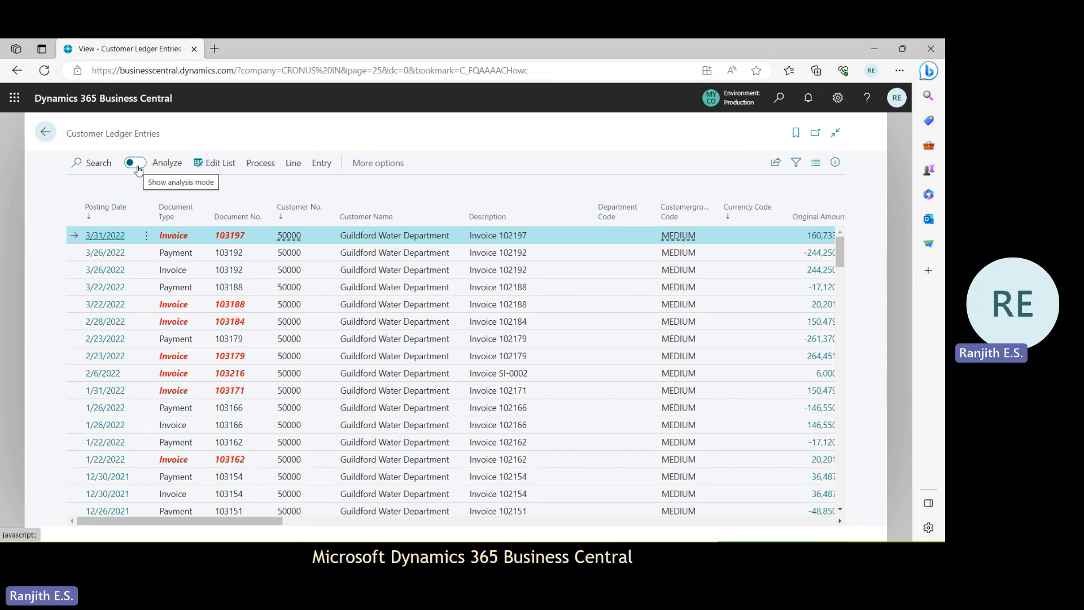
# Turn on analysis mode for the customer ledger entries and examine the last rows and the amount totals.
pyautogui.click(137, 166)
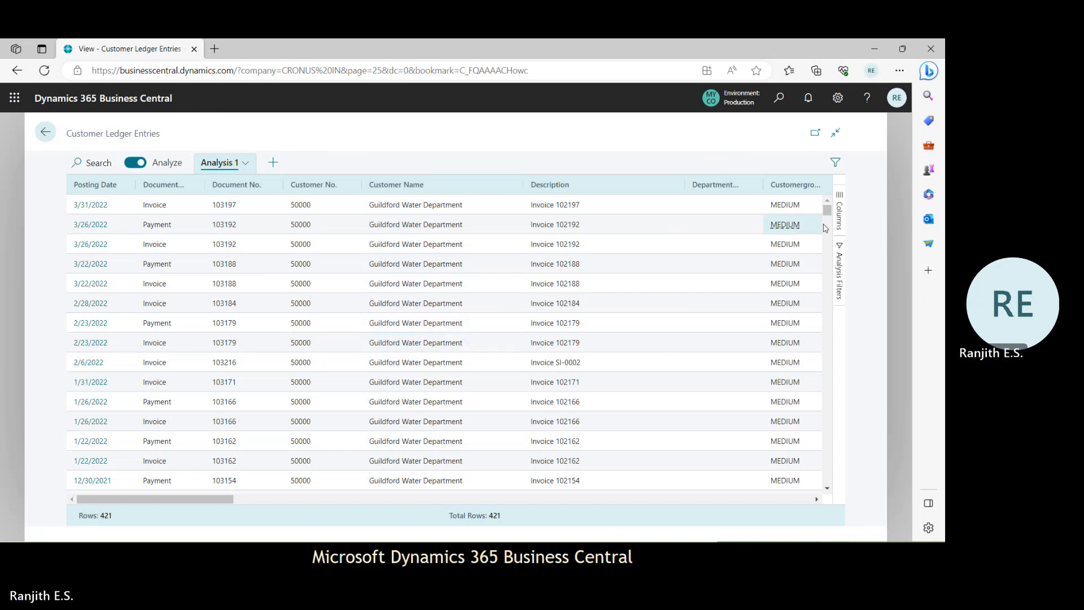
pyautogui.moveTo(826, 216); pyautogui.dragTo(819, 502)
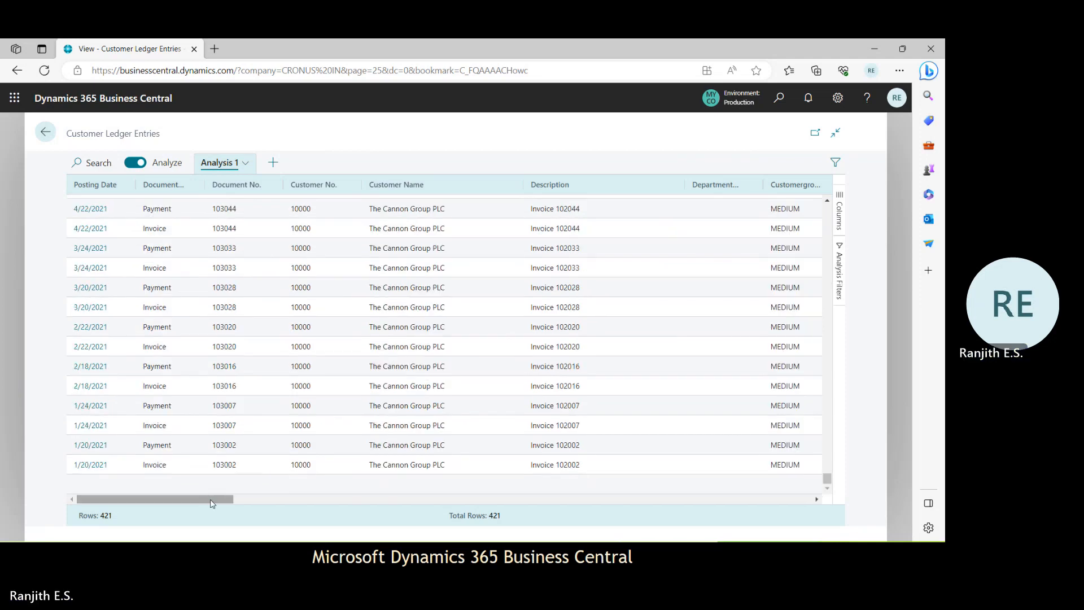
pyautogui.moveTo(215, 501); pyautogui.dragTo(319, 510)
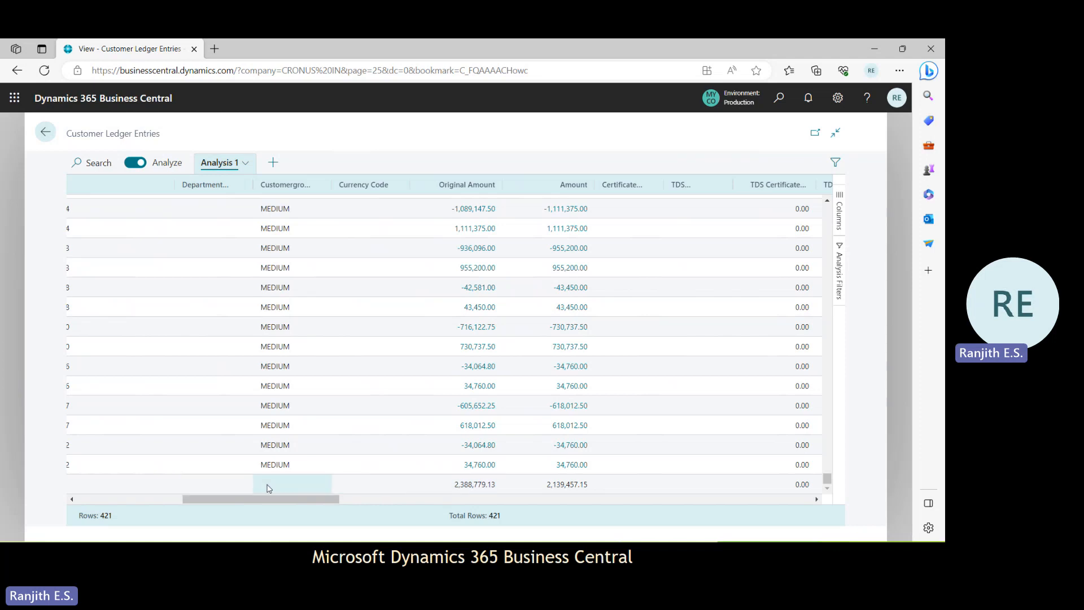
pyautogui.moveTo(281, 502); pyautogui.dragTo(298, 501)
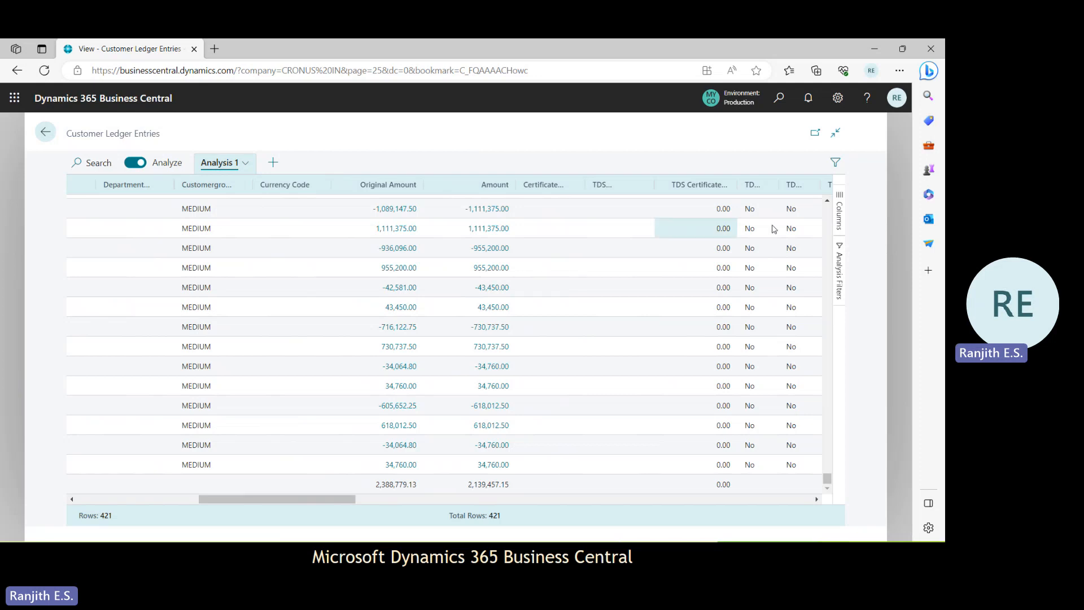
# Search the analysis columns for "post" and clear the search.
pyautogui.click(840, 226)
pyautogui.click(839, 264)
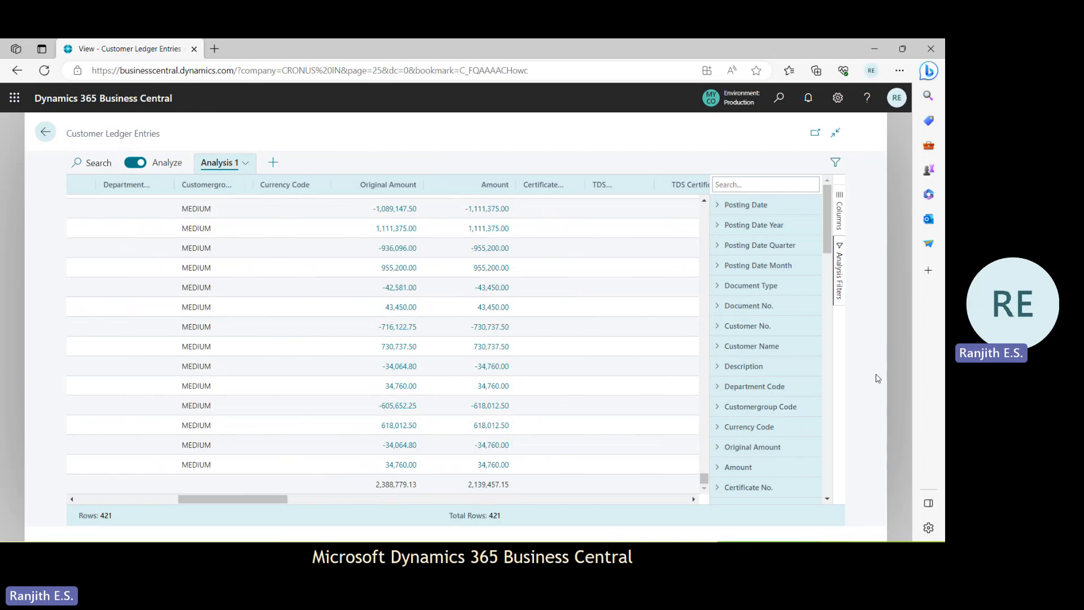
pyautogui.click(840, 220)
pyautogui.click(841, 263)
pyautogui.click(840, 215)
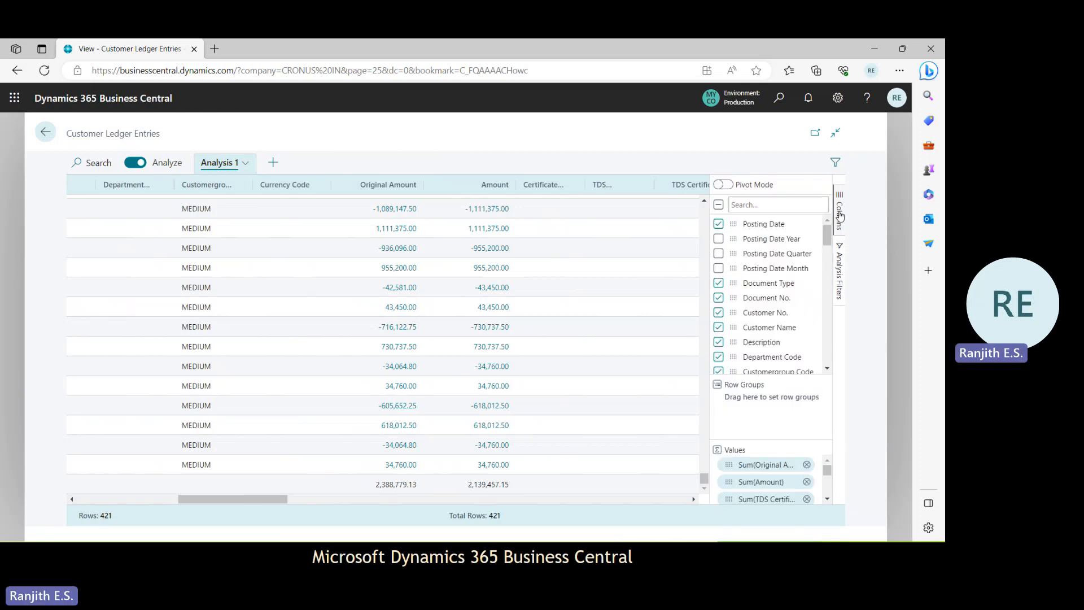
pyautogui.click(765, 205)
pyautogui.click(782, 205)
pyautogui.write('post')
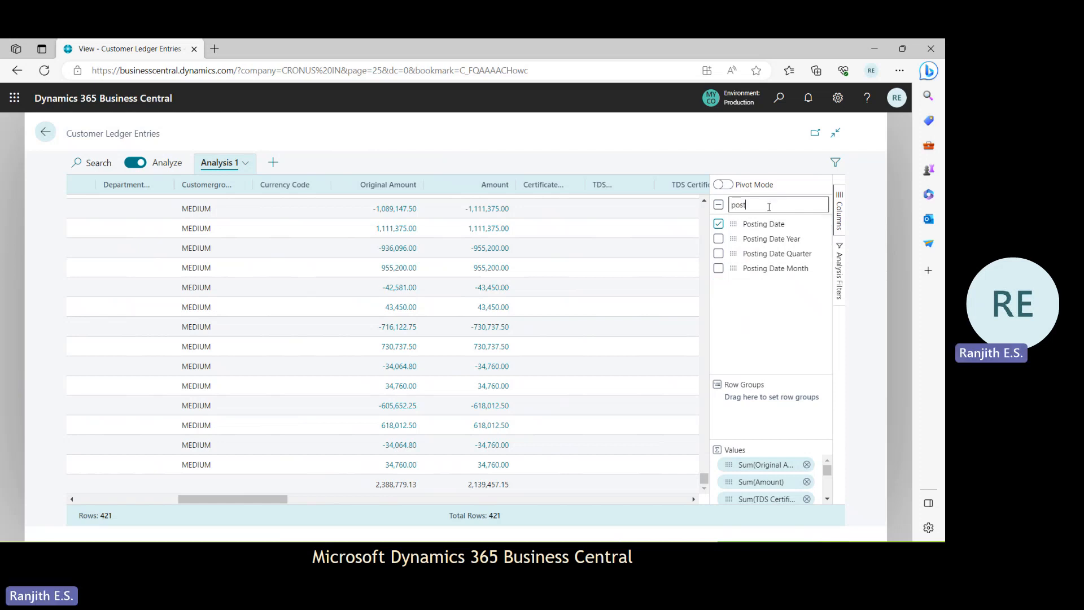
pyautogui.press('BackSpace')
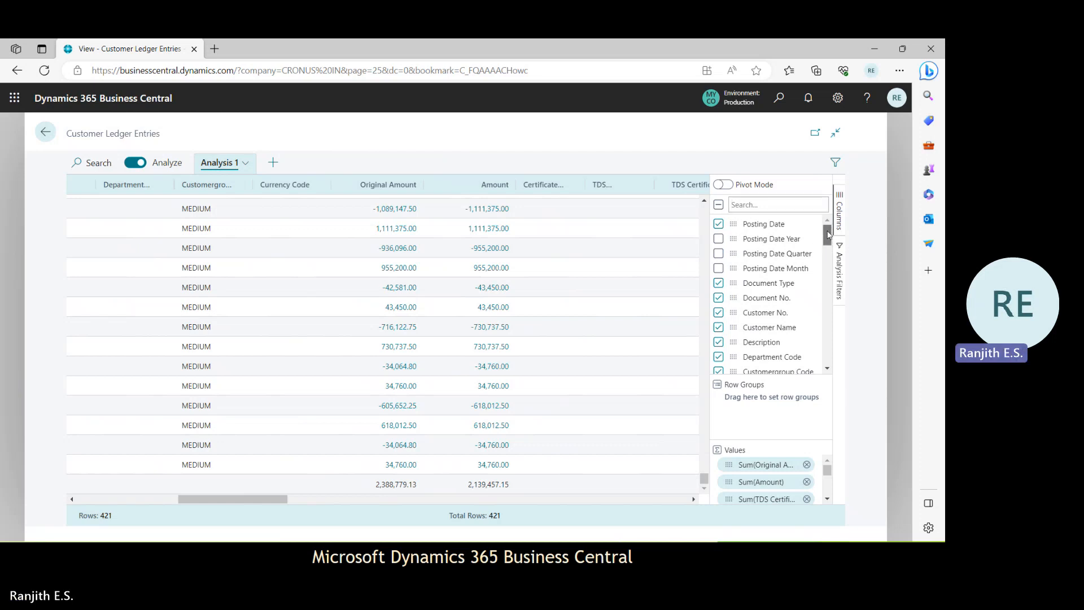
# Examine the available analysis columns and the fields summed as values.
pyautogui.moveTo(828, 225); pyautogui.dragTo(828, 245)
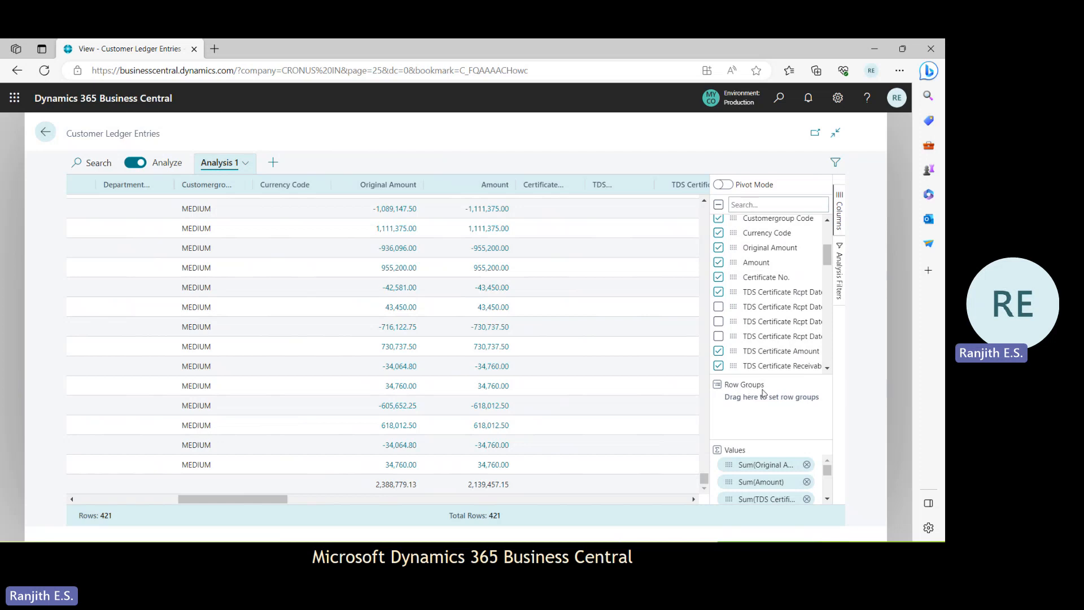
pyautogui.moveTo(829, 473); pyautogui.dragTo(828, 484)
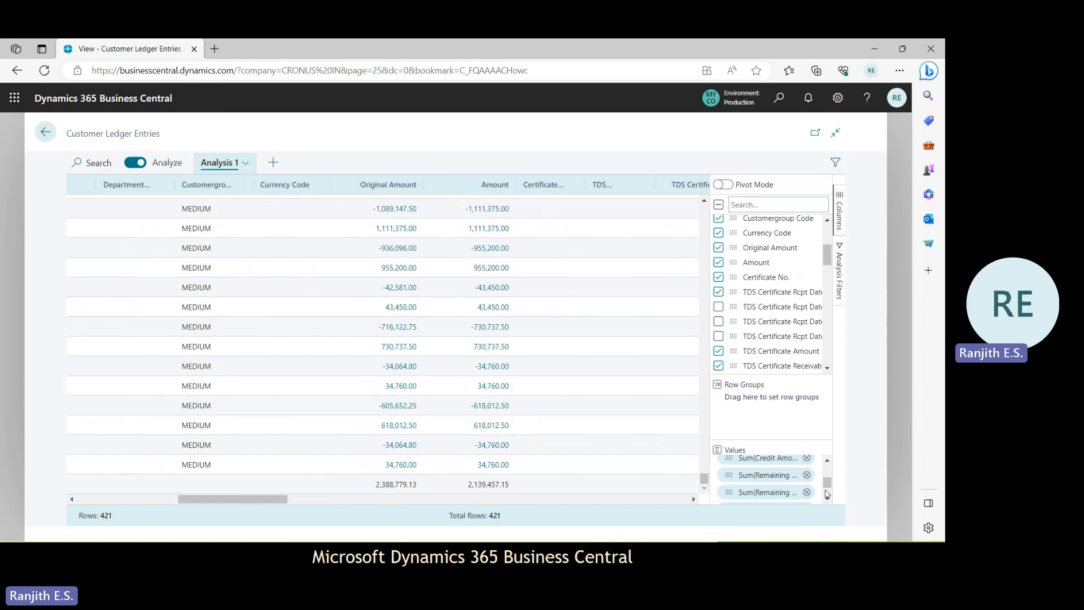
pyautogui.click(827, 492)
pyautogui.moveTo(829, 481); pyautogui.dragTo(829, 475)
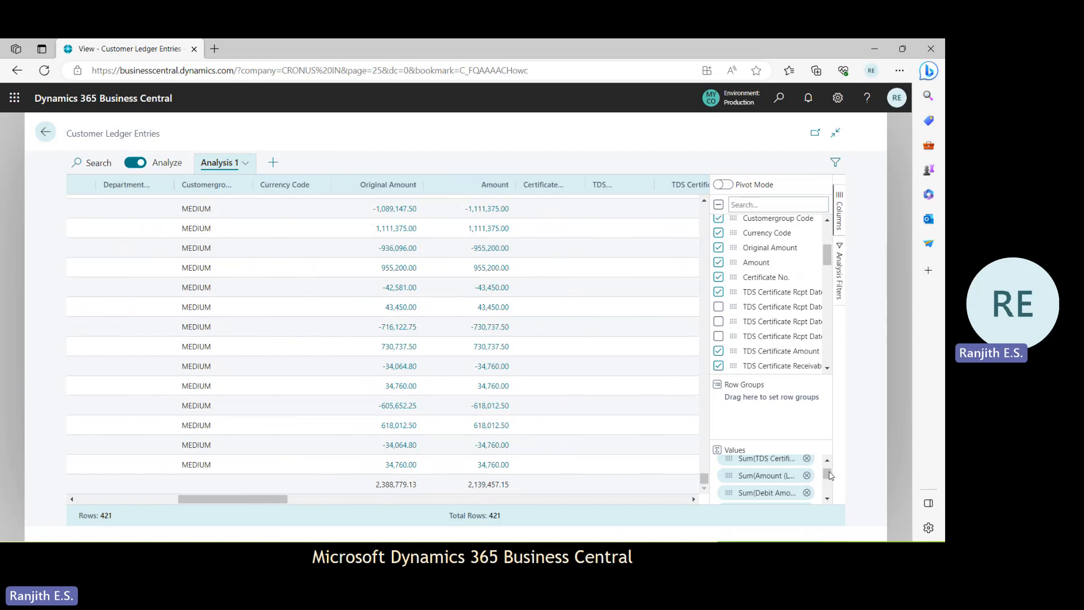
# Examine the analysis filter choices for Posting Date, Posting Date Month and Customer No. without applying any.
pyautogui.click(840, 275)
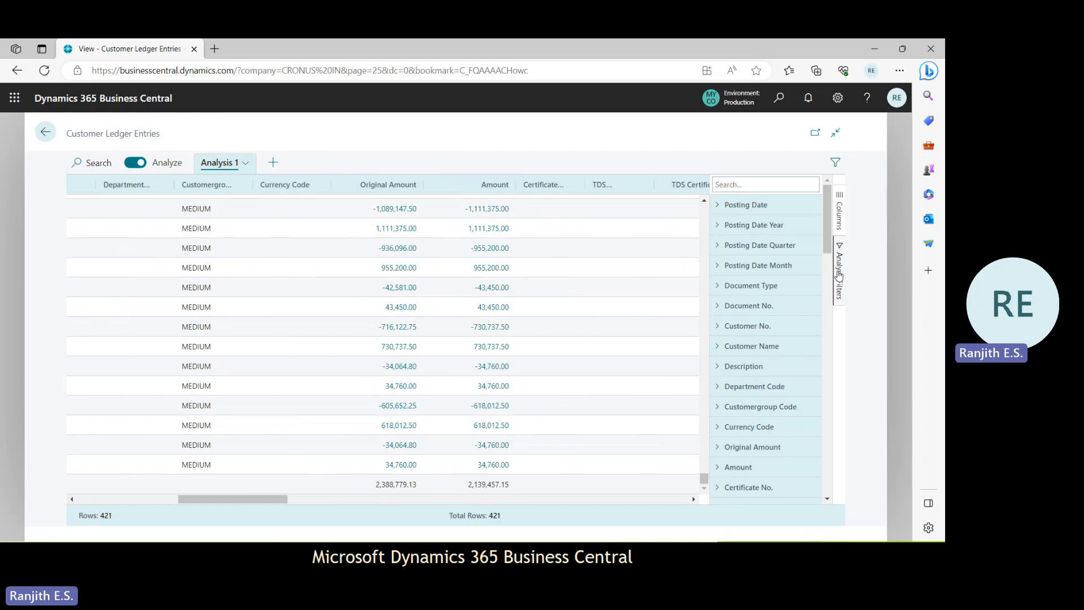
pyautogui.click(721, 208)
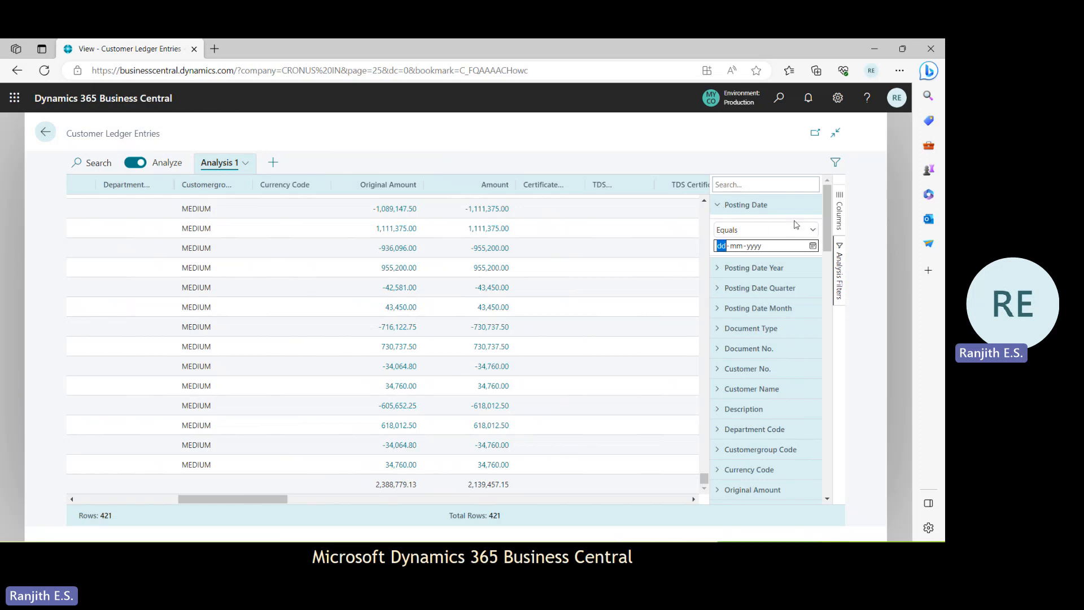
pyautogui.click(809, 230)
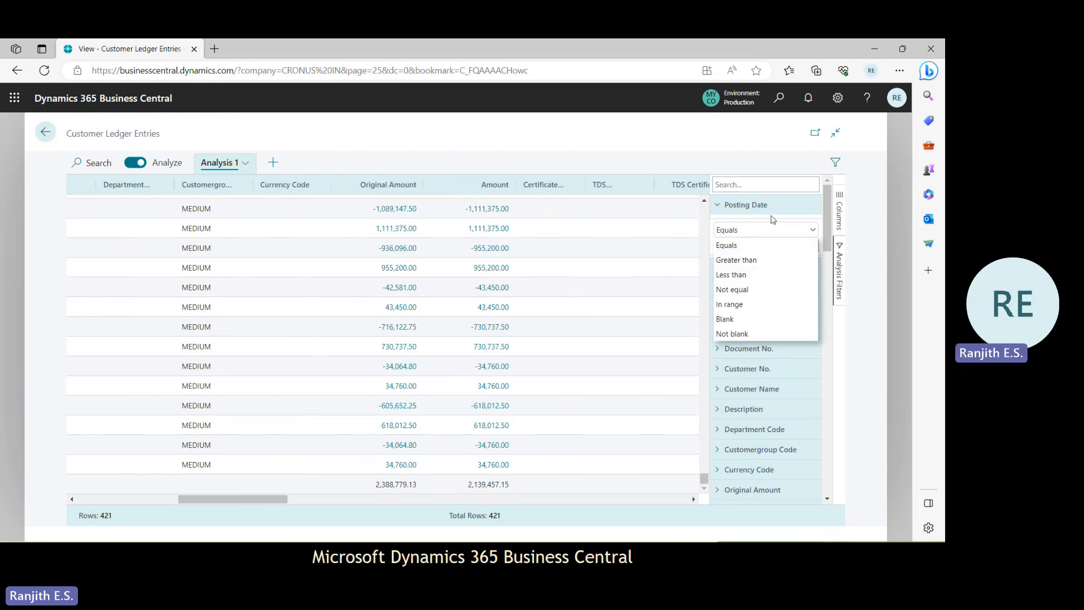
pyautogui.click(722, 208)
pyautogui.click(722, 207)
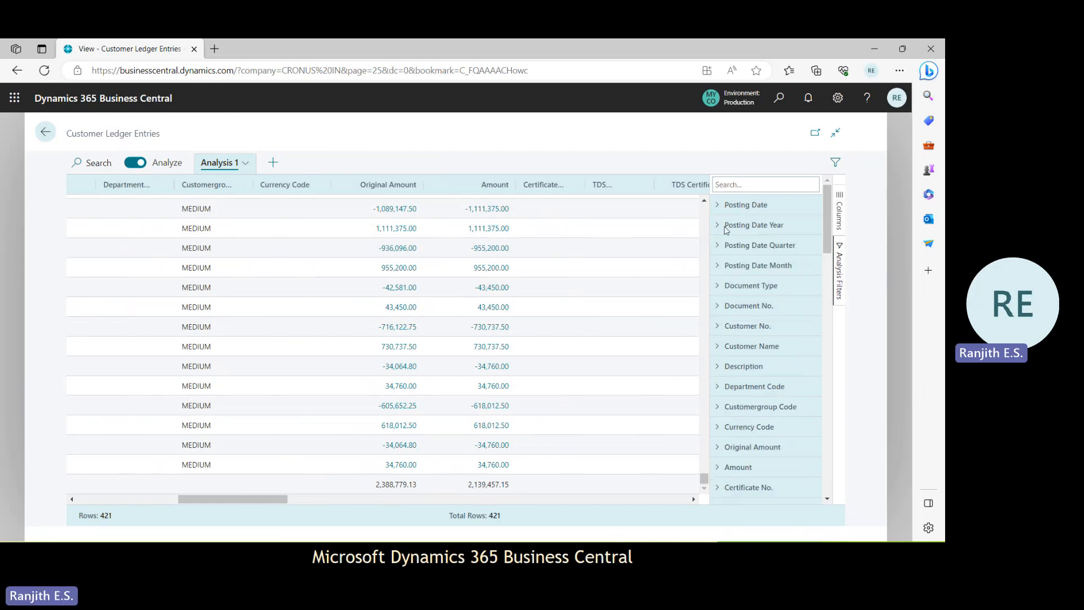
pyautogui.click(717, 267)
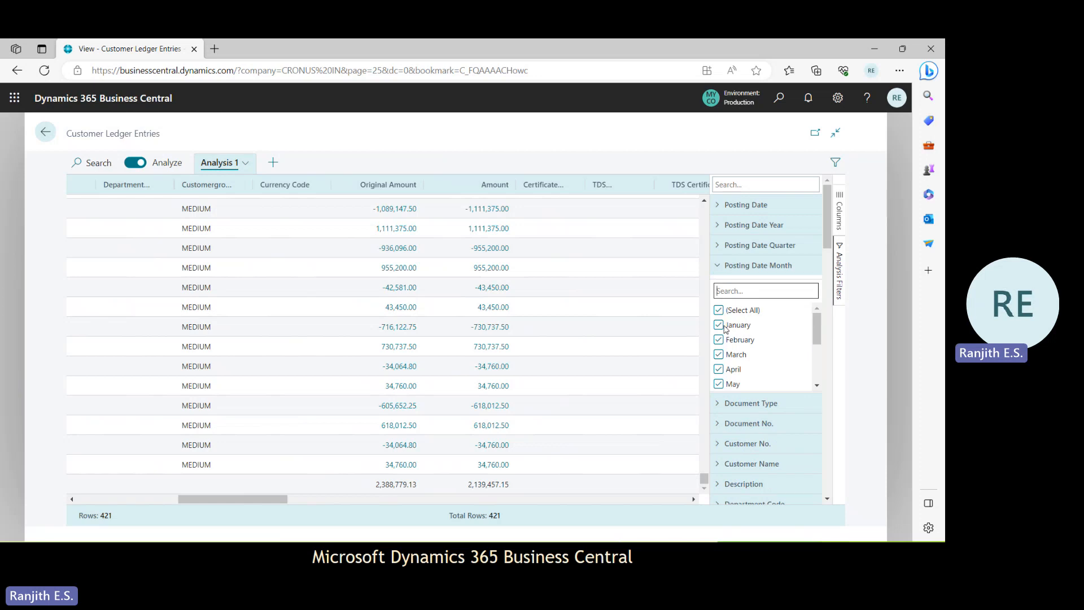
pyautogui.click(717, 266)
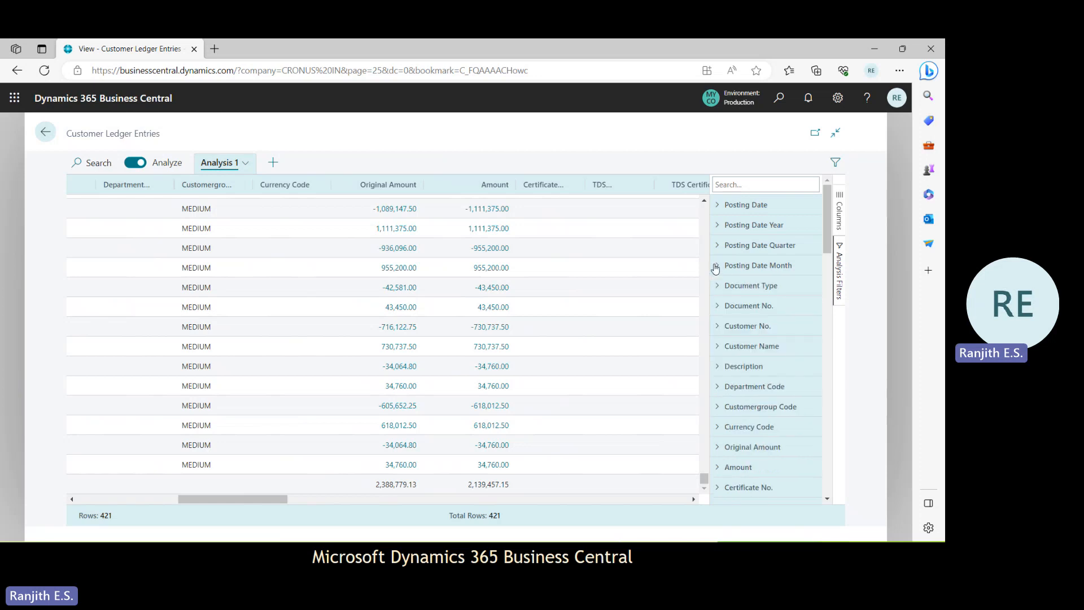
pyautogui.click(718, 327)
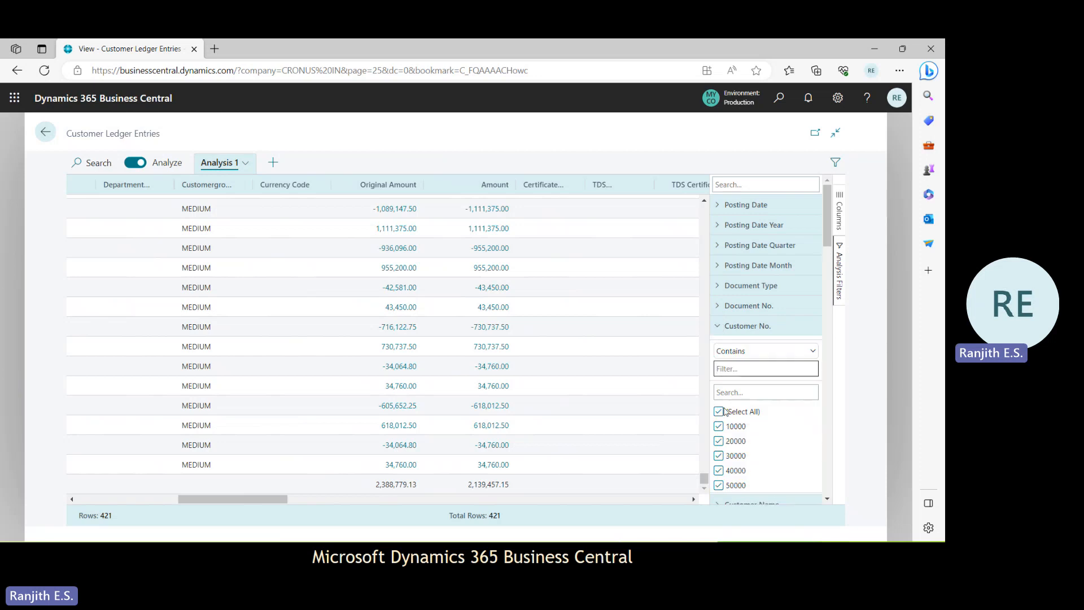
pyautogui.click(718, 326)
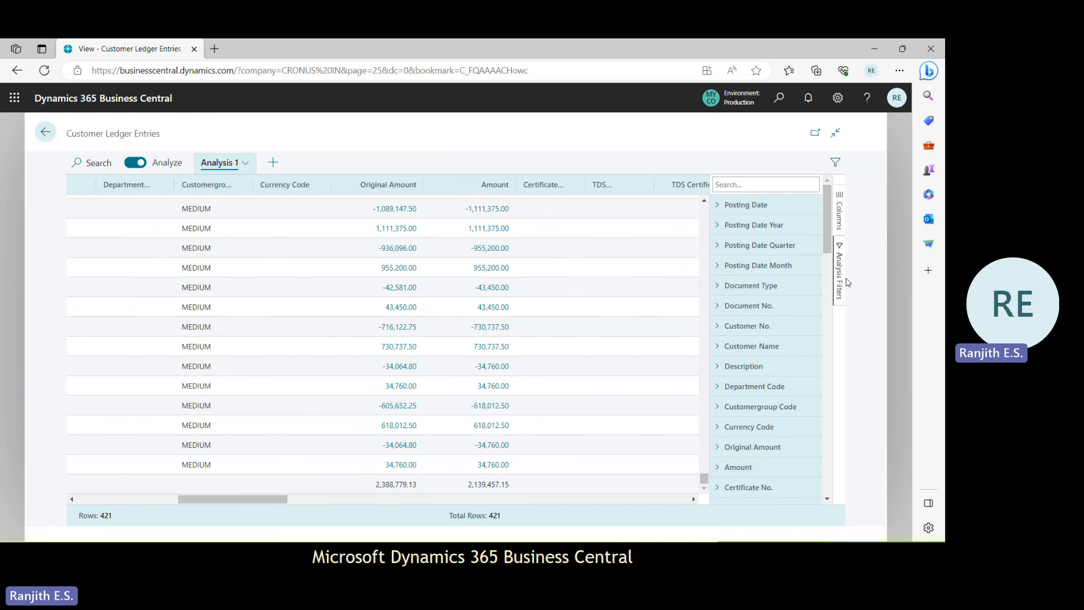
pyautogui.click(839, 272)
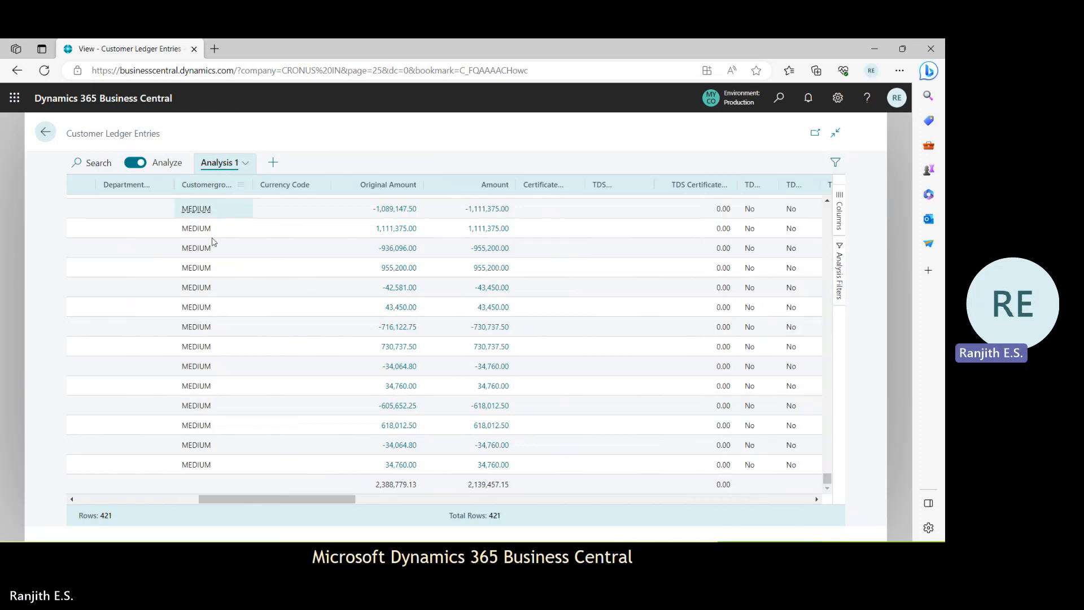
# Review the rename, duplicate, arrange and delete options available for the Analysis 1 view.
pyautogui.moveTo(227, 503); pyautogui.dragTo(105, 502)
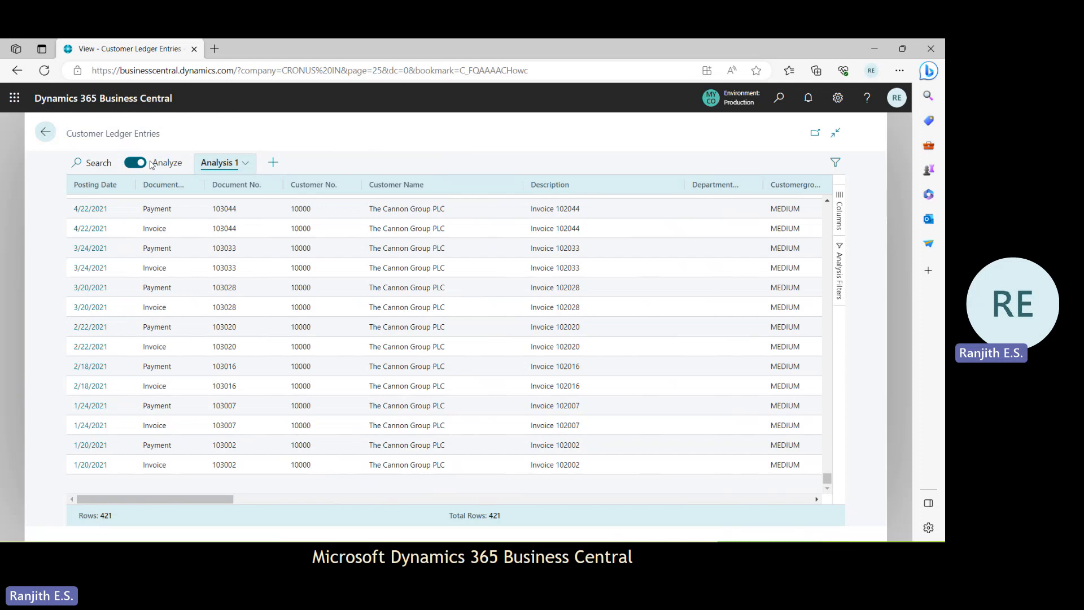
pyautogui.click(247, 164)
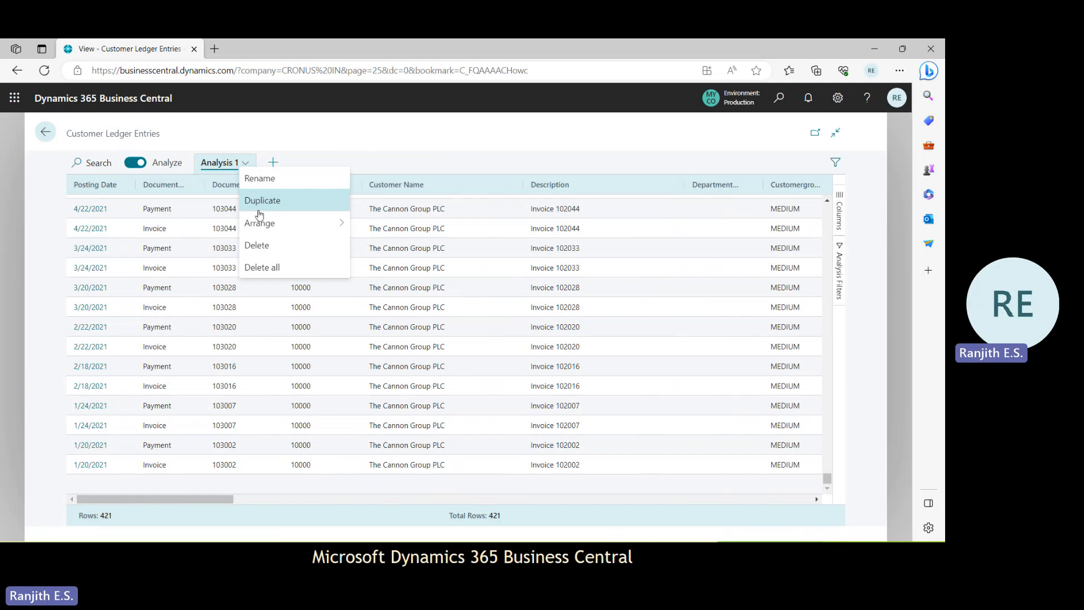
pyautogui.moveTo(261, 224)
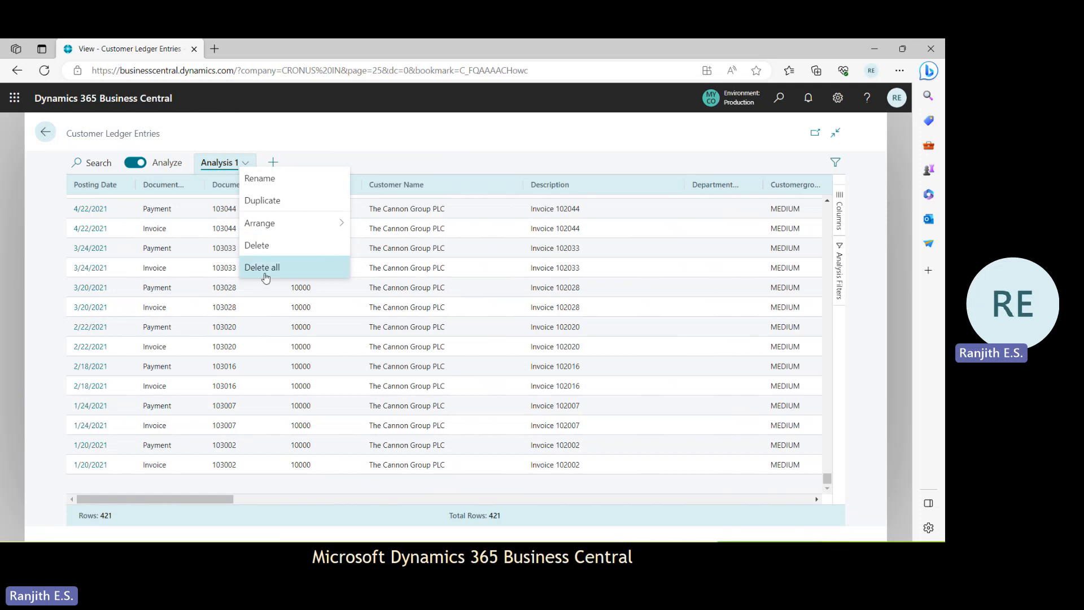
pyautogui.click(393, 148)
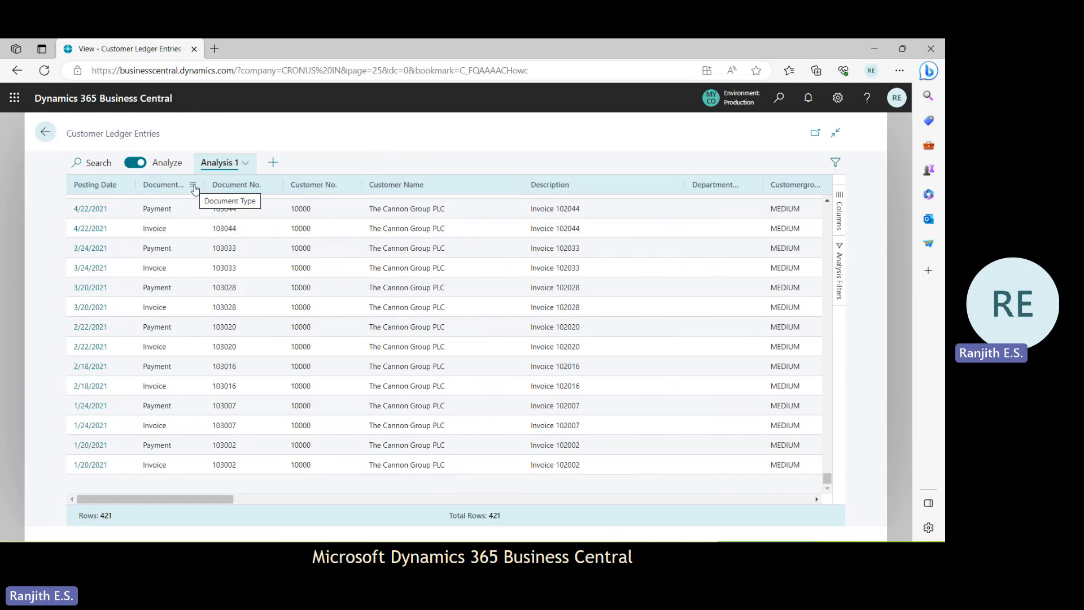
# Review the pinning, sizing and grouping options of the Document Type and Customer No. columns.
pyautogui.click(195, 187)
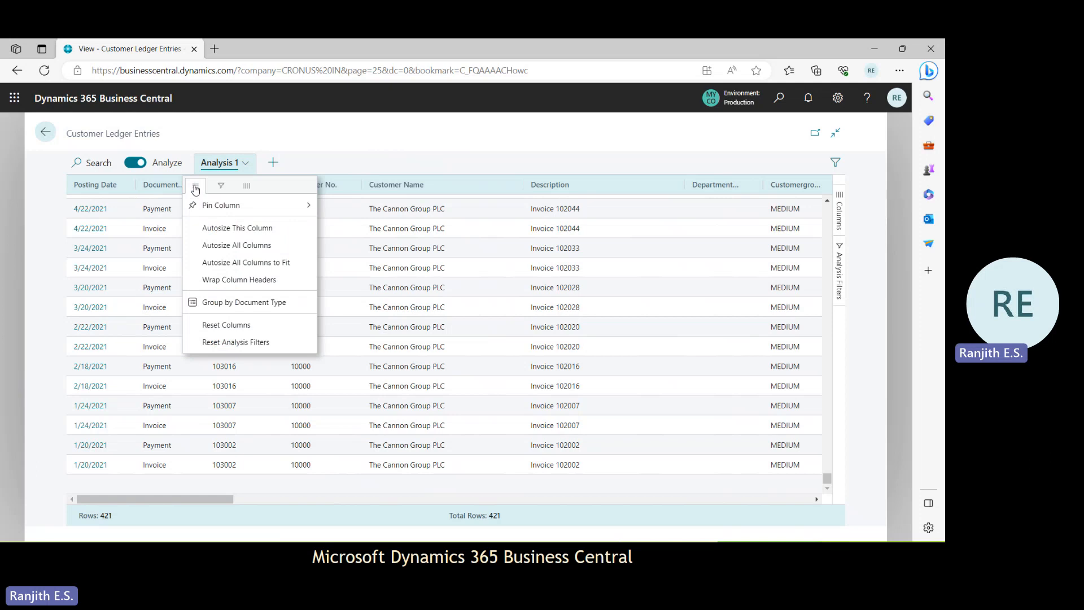
pyautogui.moveTo(224, 210)
pyautogui.click(377, 159)
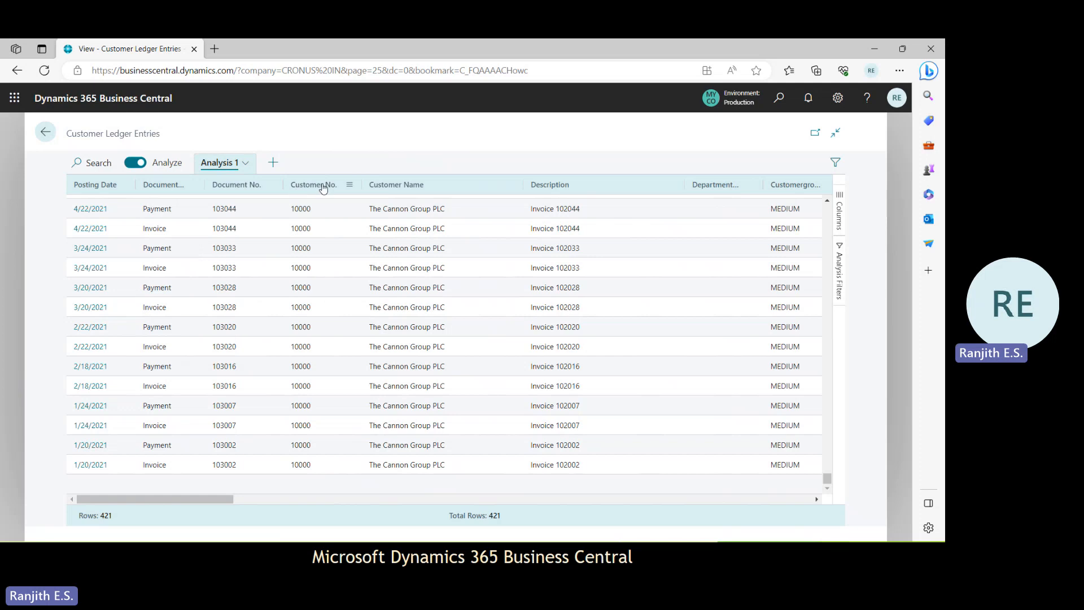
pyautogui.click(351, 187)
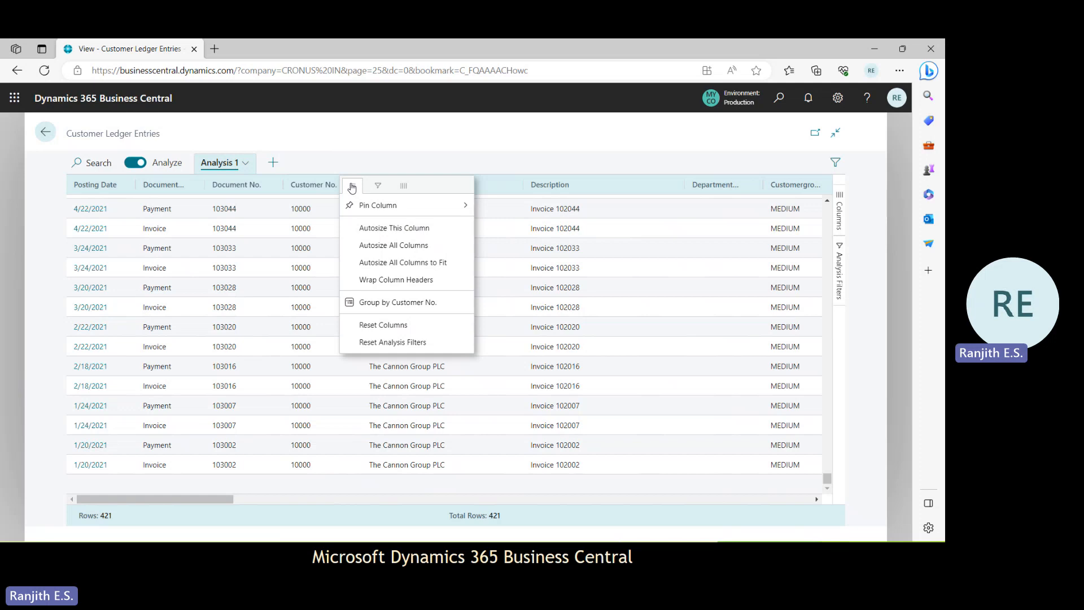
pyautogui.click(426, 153)
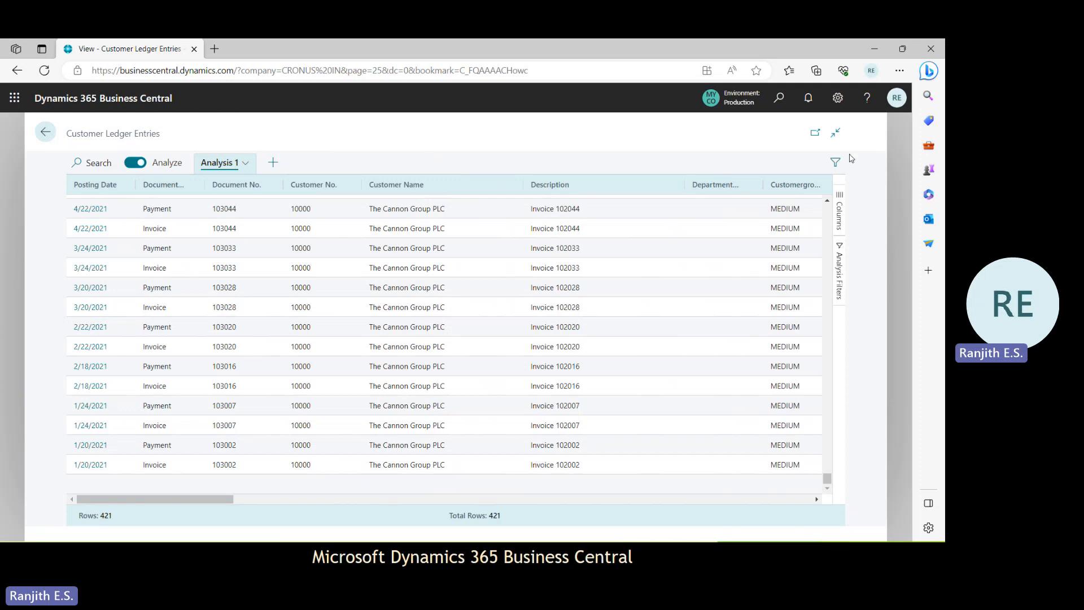
# Add the Posting Date Month column to the Analysis 1 view.
pyautogui.click(840, 210)
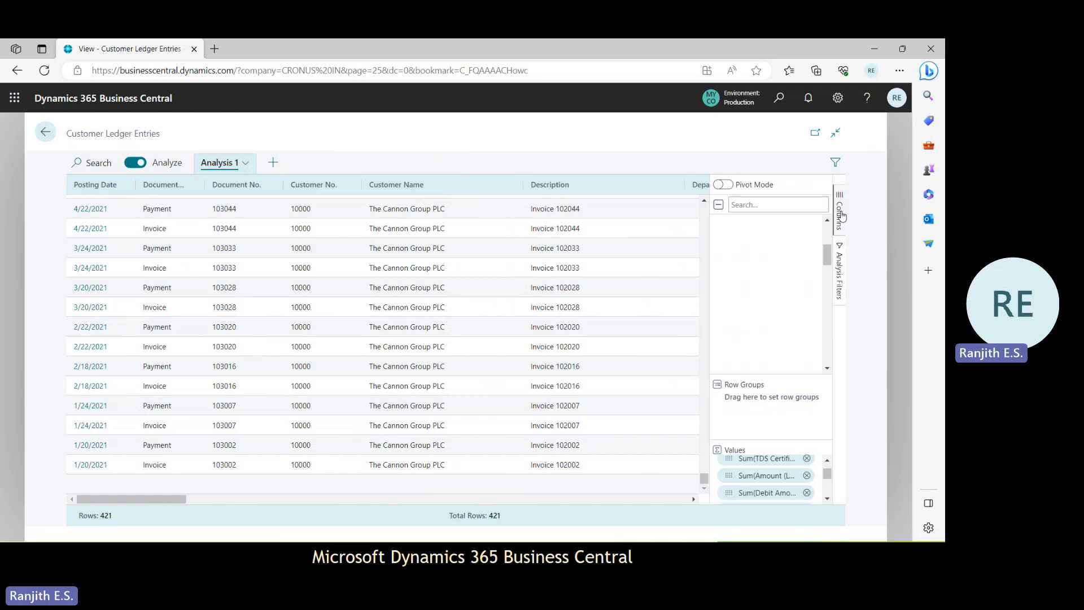
pyautogui.moveTo(827, 254); pyautogui.dragTo(825, 222)
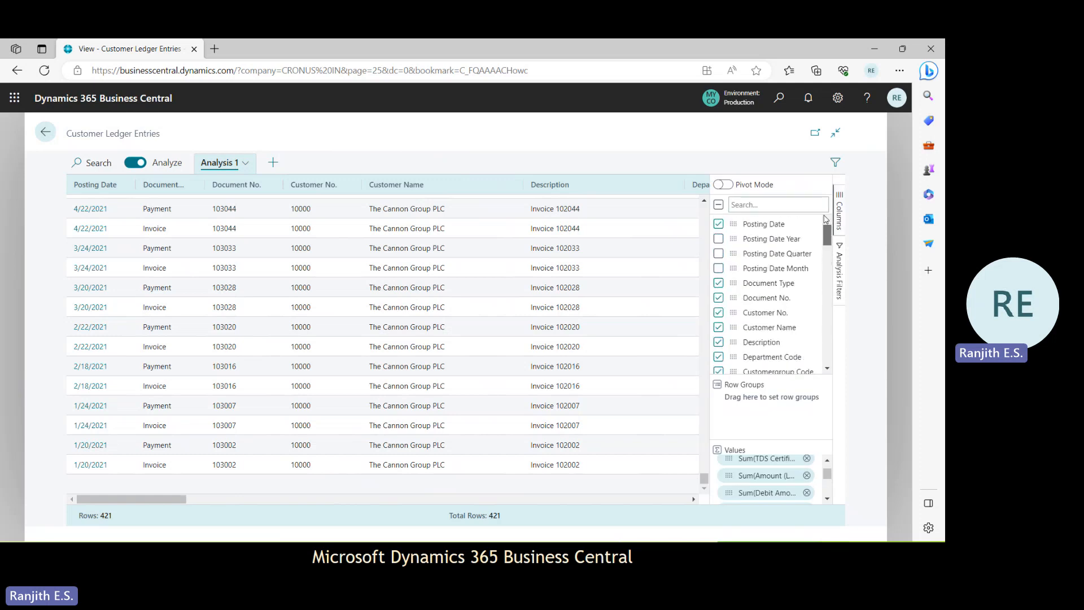
pyautogui.click(719, 269)
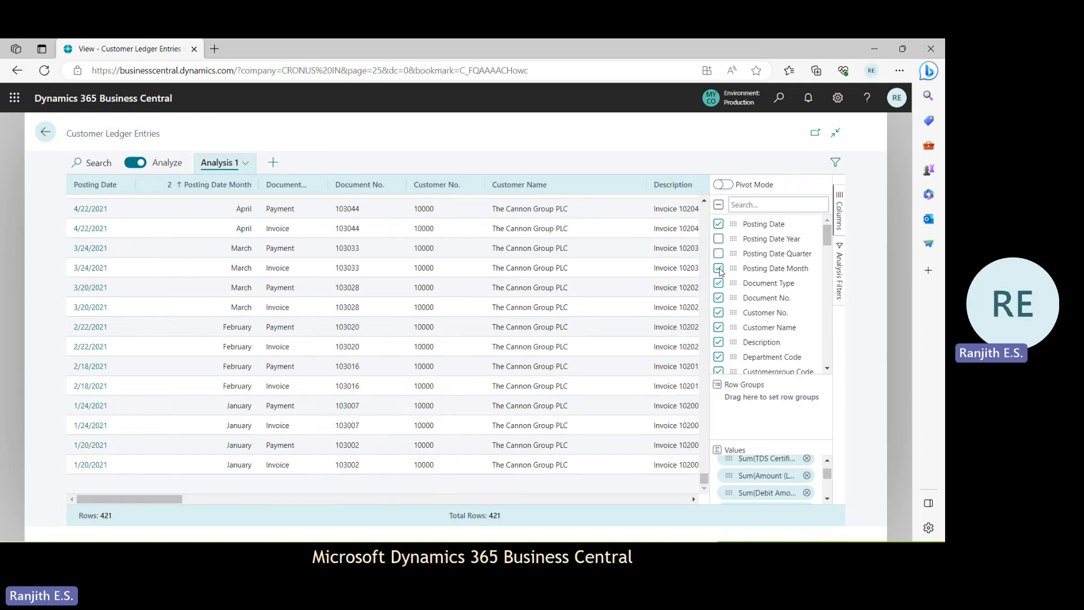
pyautogui.click(840, 213)
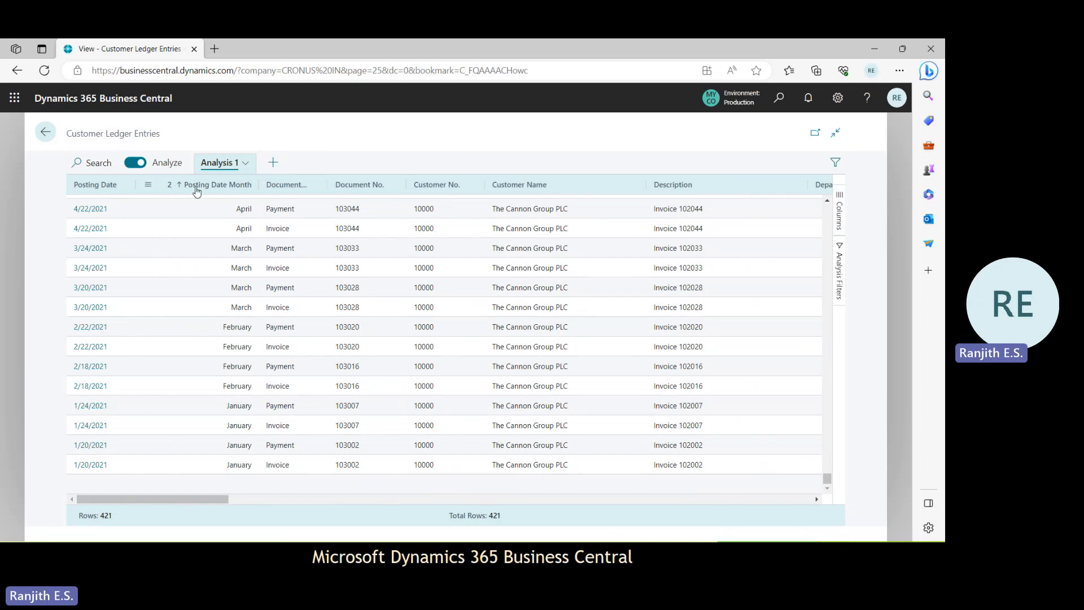
# Group the ledger entries by Posting Date Month and expand the January group.
pyautogui.click(148, 186)
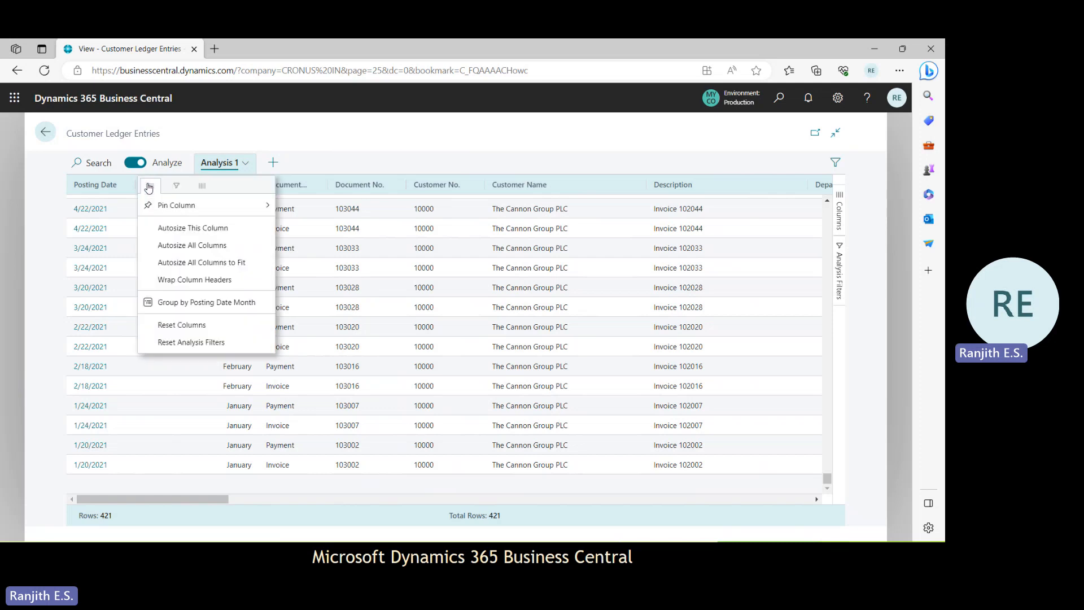
pyautogui.click(214, 306)
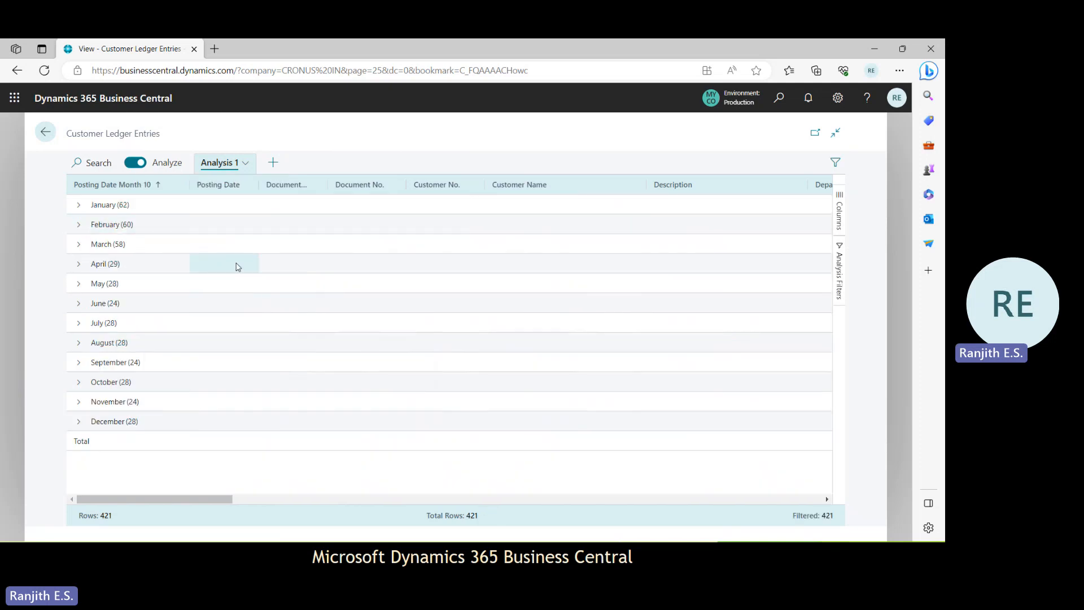
pyautogui.click(79, 207)
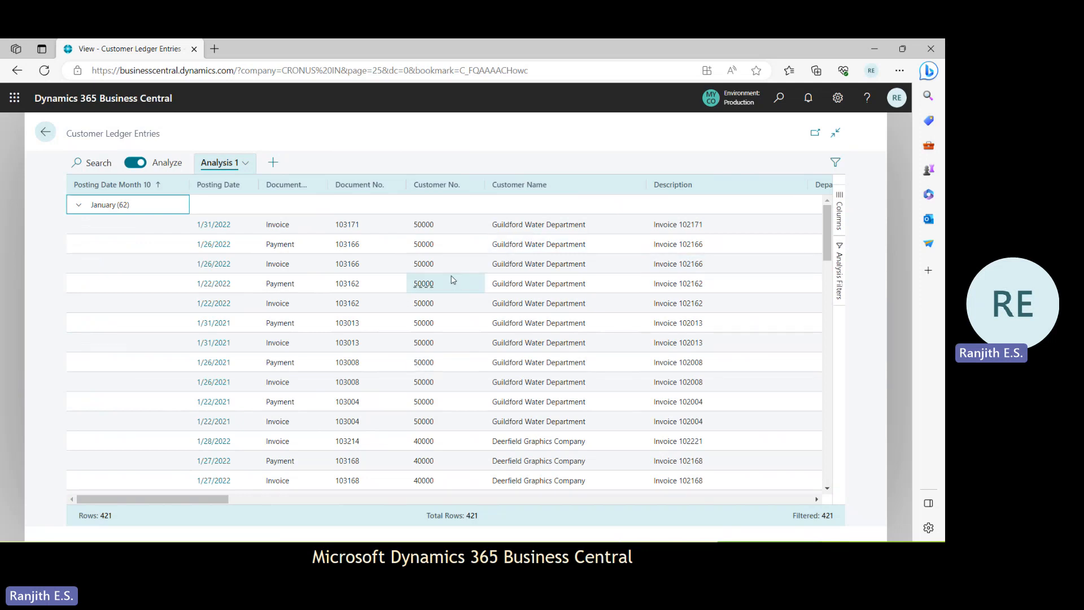
# Collapse the January group, view the February entries, and expand January again.
pyautogui.click(79, 206)
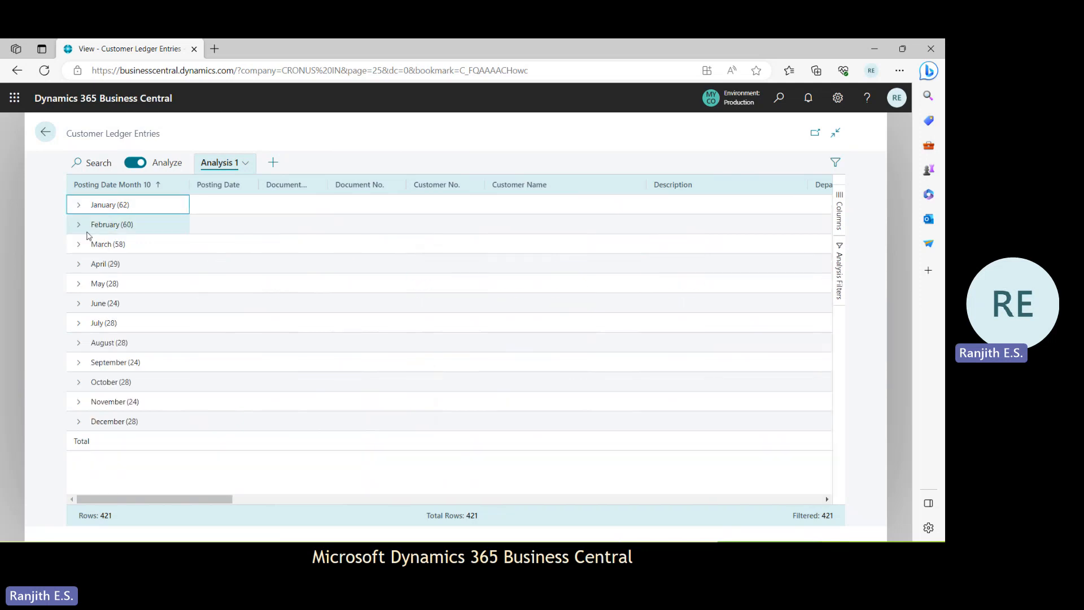
pyautogui.click(78, 226)
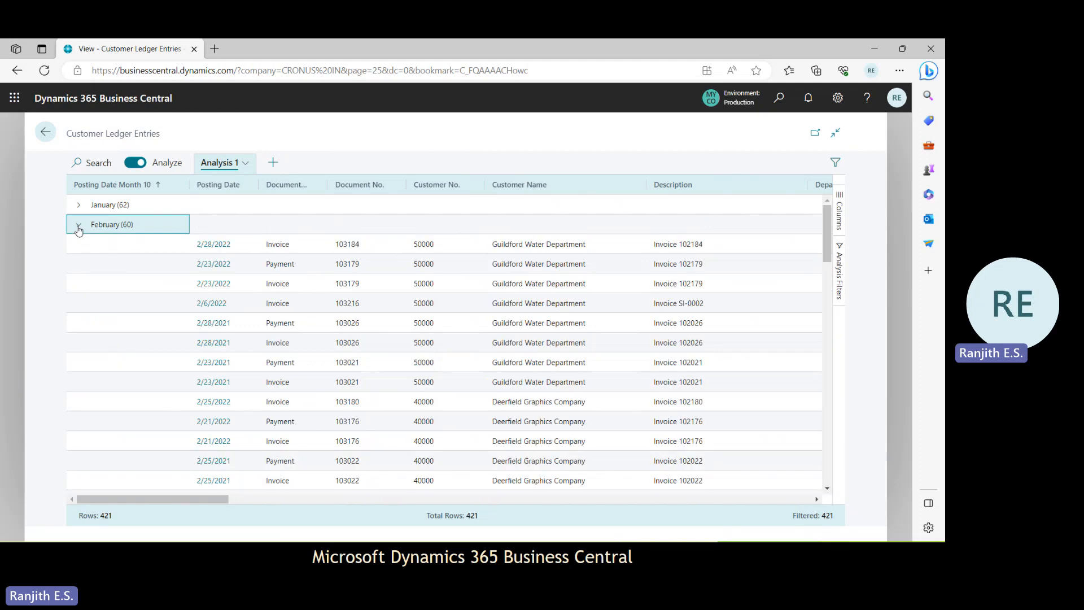
pyautogui.click(79, 226)
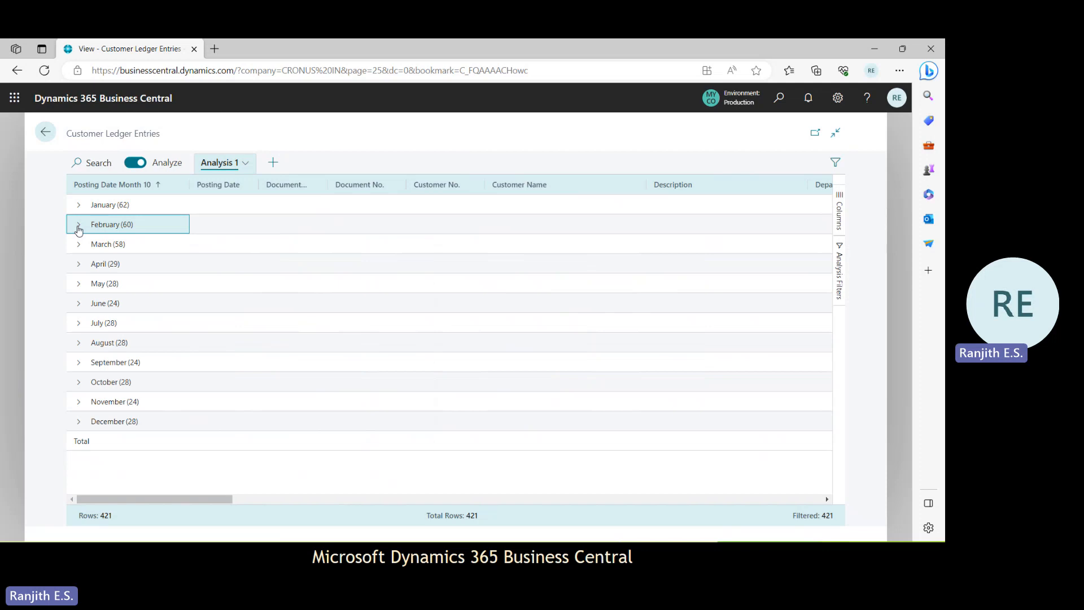
pyautogui.click(79, 206)
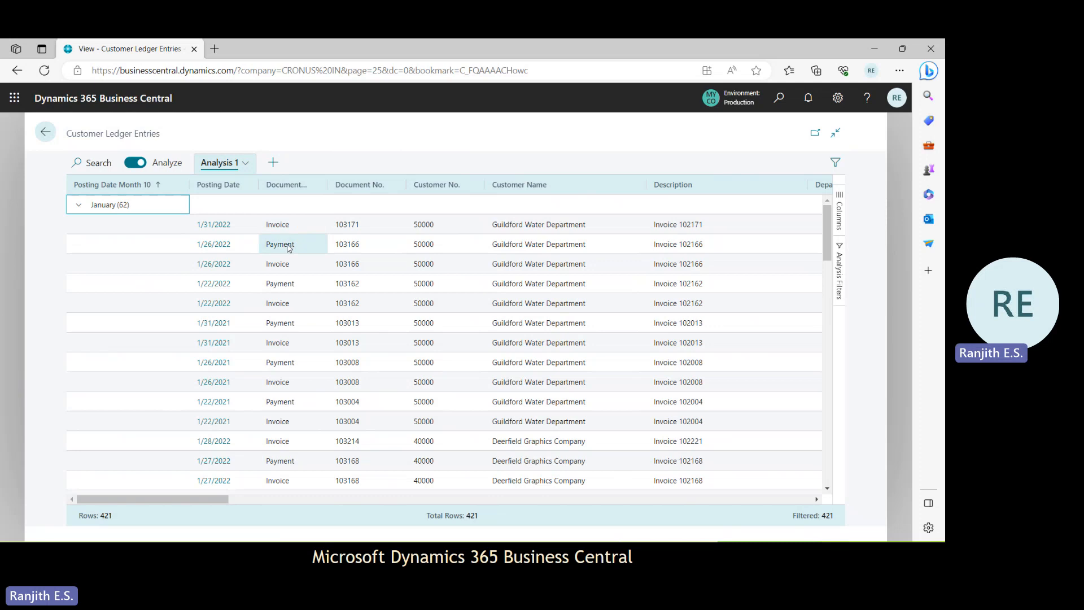
# Group the entries additionally by Document Type within each month and expand the January group.
pyautogui.click(318, 187)
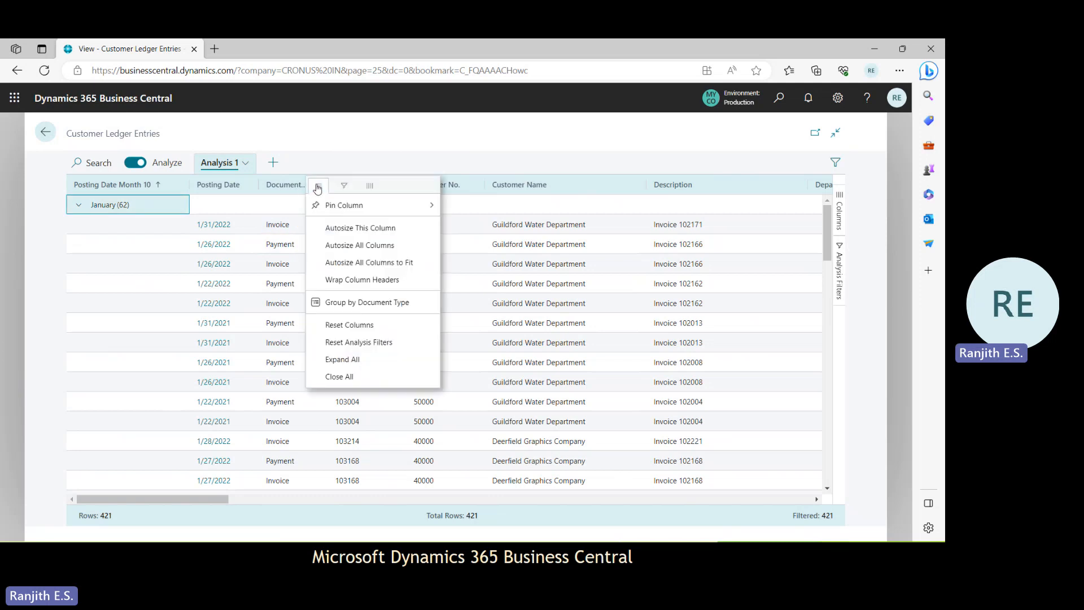
pyautogui.click(386, 305)
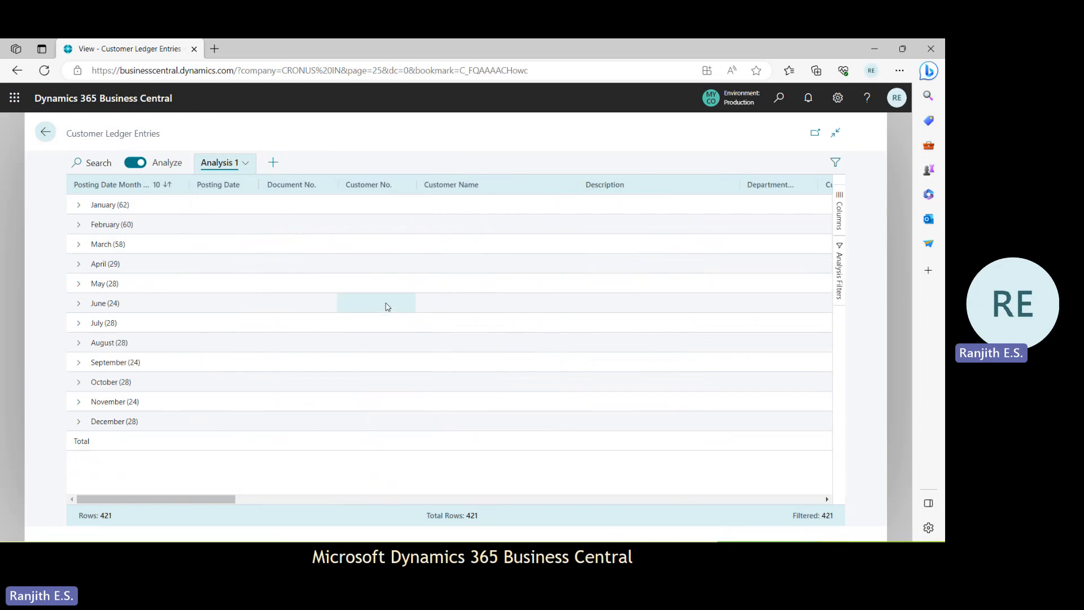
pyautogui.click(80, 210)
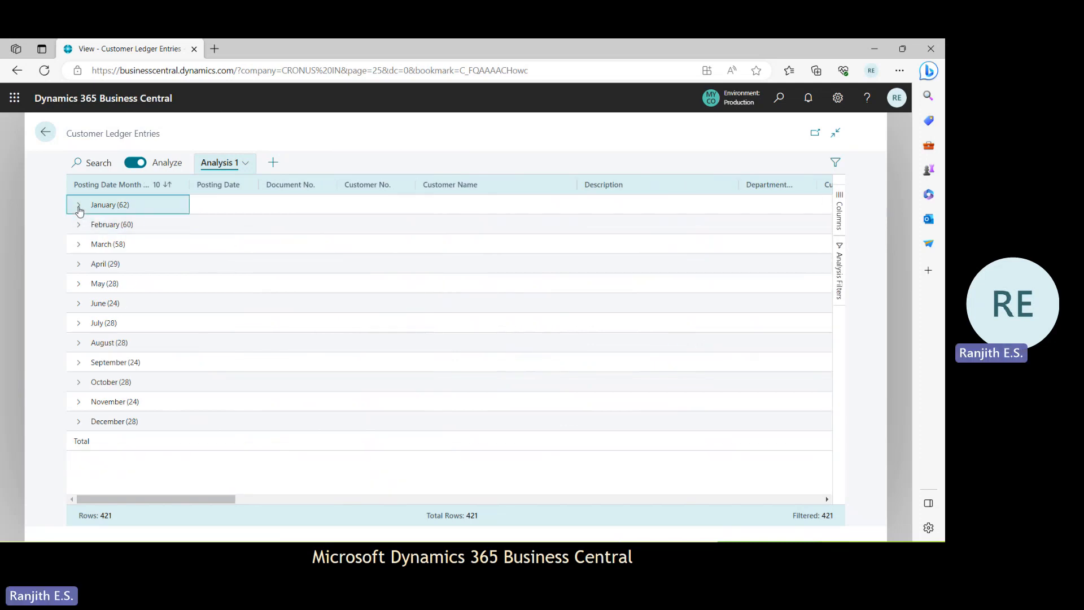
pyautogui.click(79, 208)
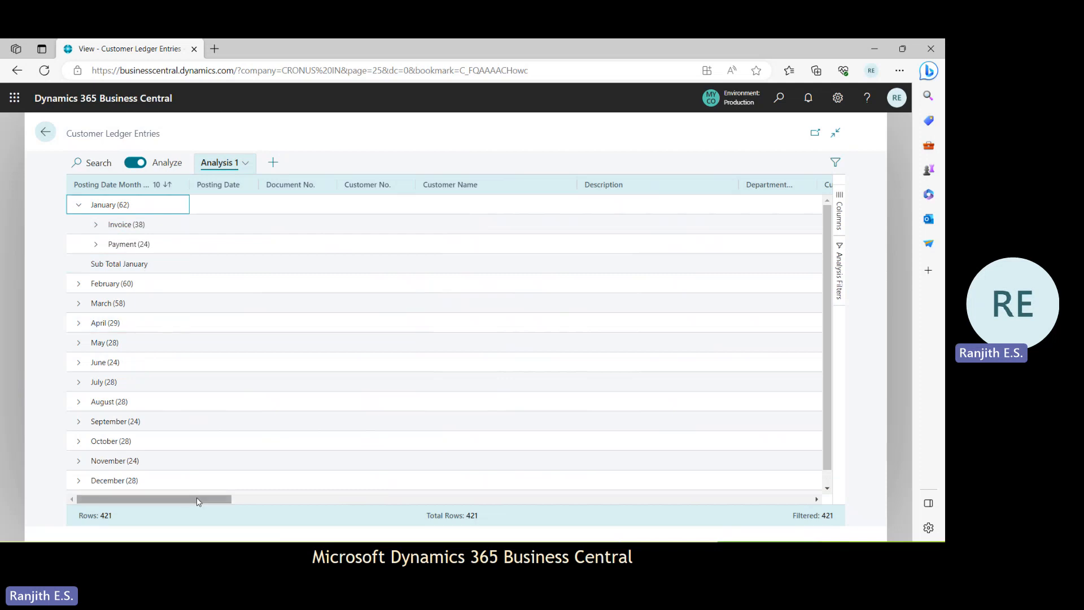
# Review the Original Amount and Amount subtotals for the month groups and the expanded January invoices, and collapse the Invoice group.
pyautogui.moveTo(199, 499); pyautogui.dragTo(327, 516)
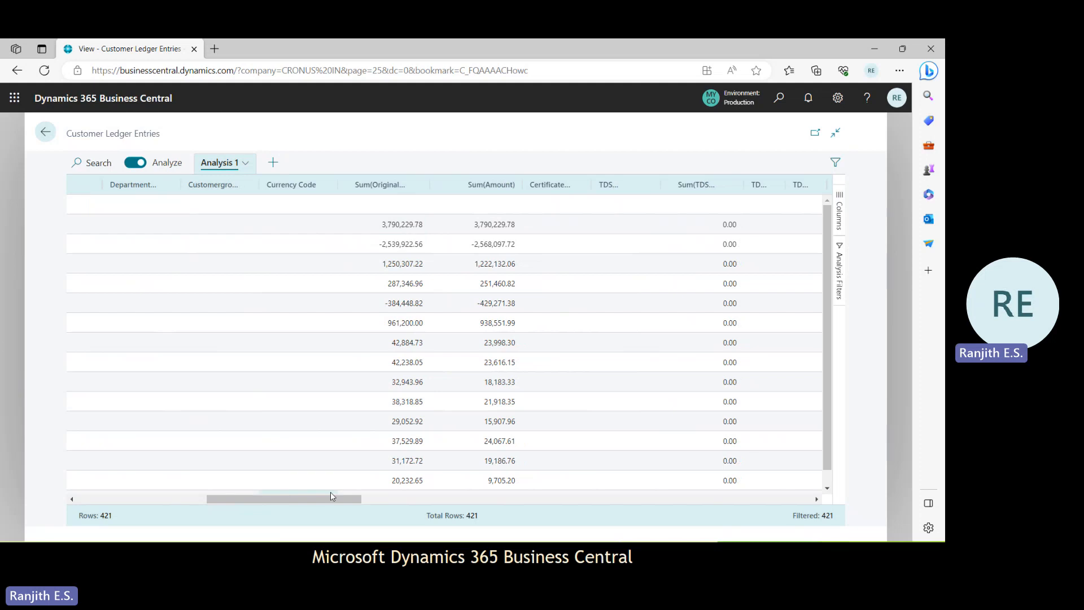
pyautogui.moveTo(317, 498); pyautogui.dragTo(19, 473)
pyautogui.press('Down')
pyautogui.press('Right')
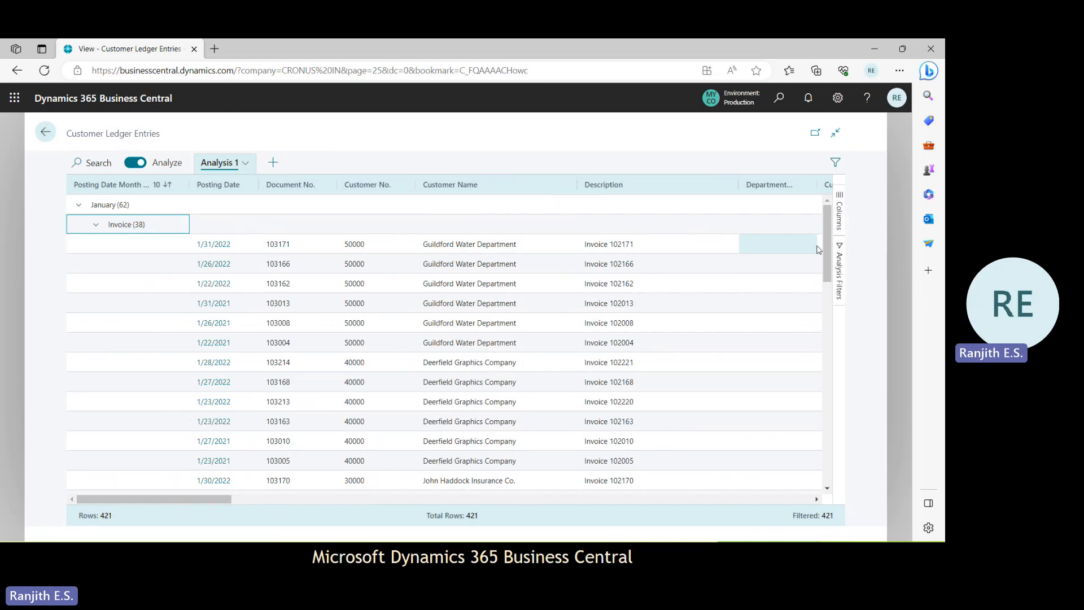
pyautogui.moveTo(830, 259); pyautogui.dragTo(843, 411)
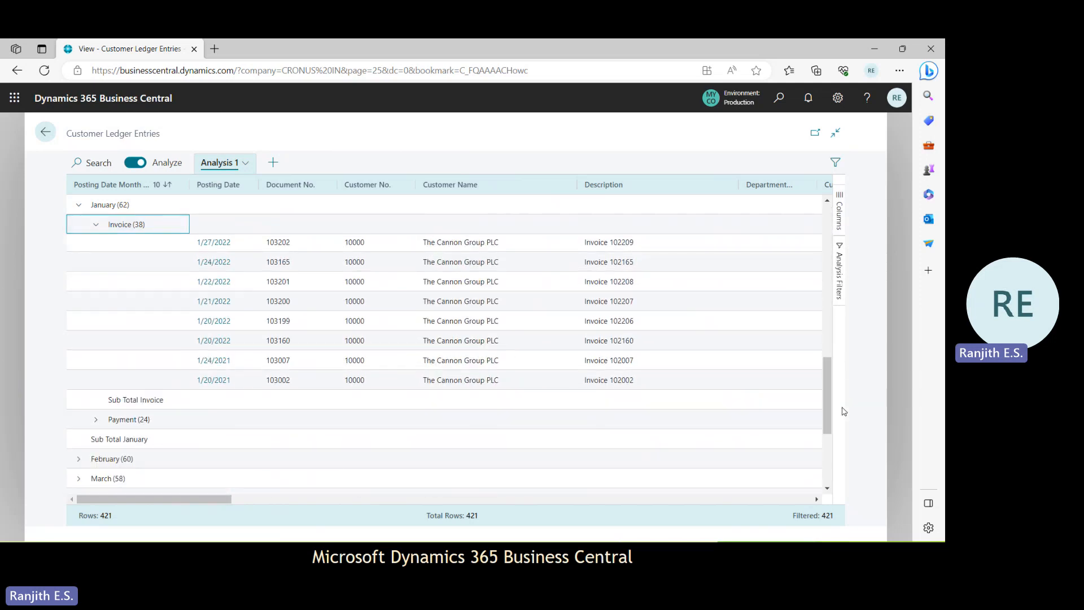
pyautogui.moveTo(223, 502); pyautogui.dragTo(310, 511)
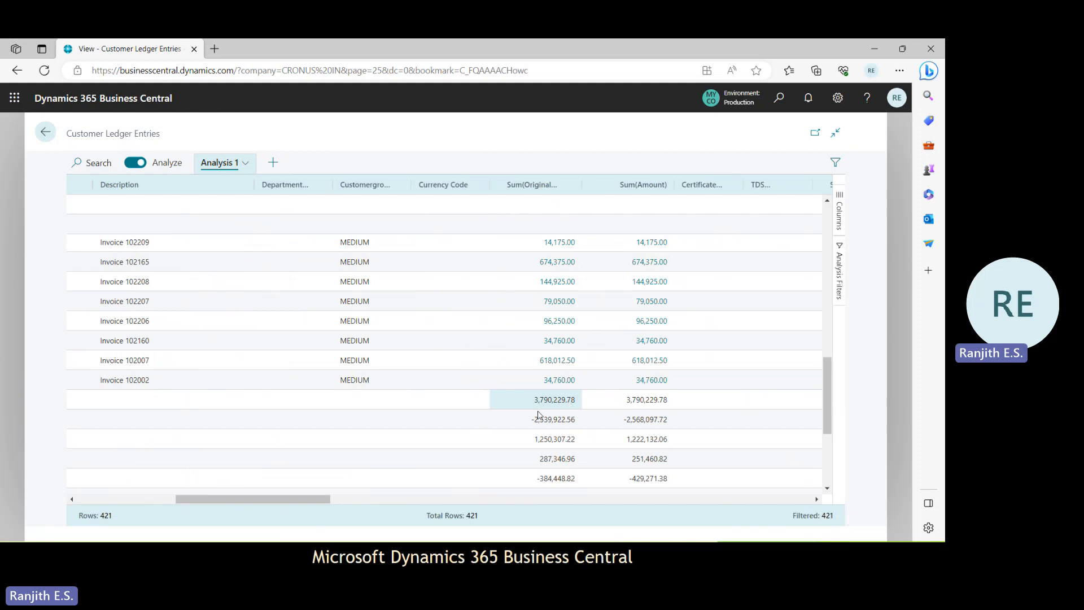
pyautogui.moveTo(285, 502); pyautogui.dragTo(186, 502)
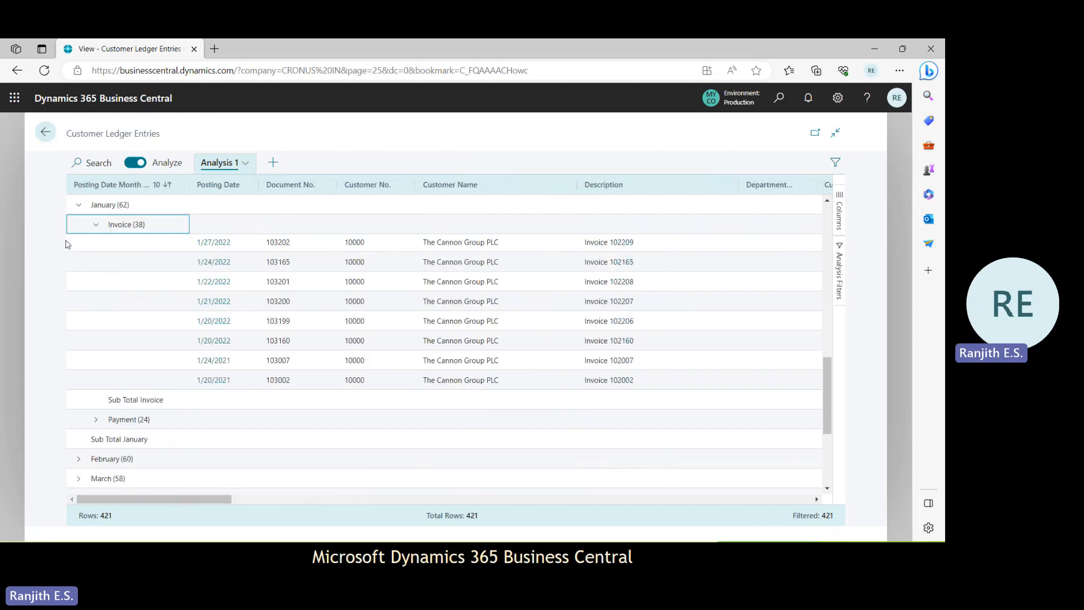
pyautogui.click(96, 229)
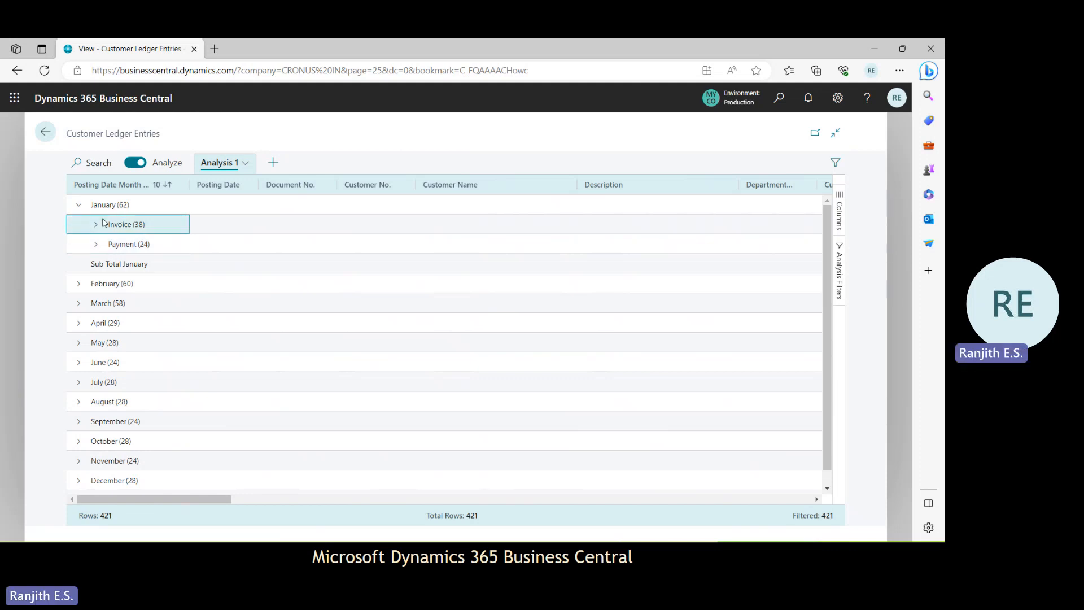
# Show the analysis filters and inspect the filter condition available for Customer Name.
pyautogui.moveTo(215, 499); pyautogui.dragTo(187, 501)
pyautogui.click(839, 256)
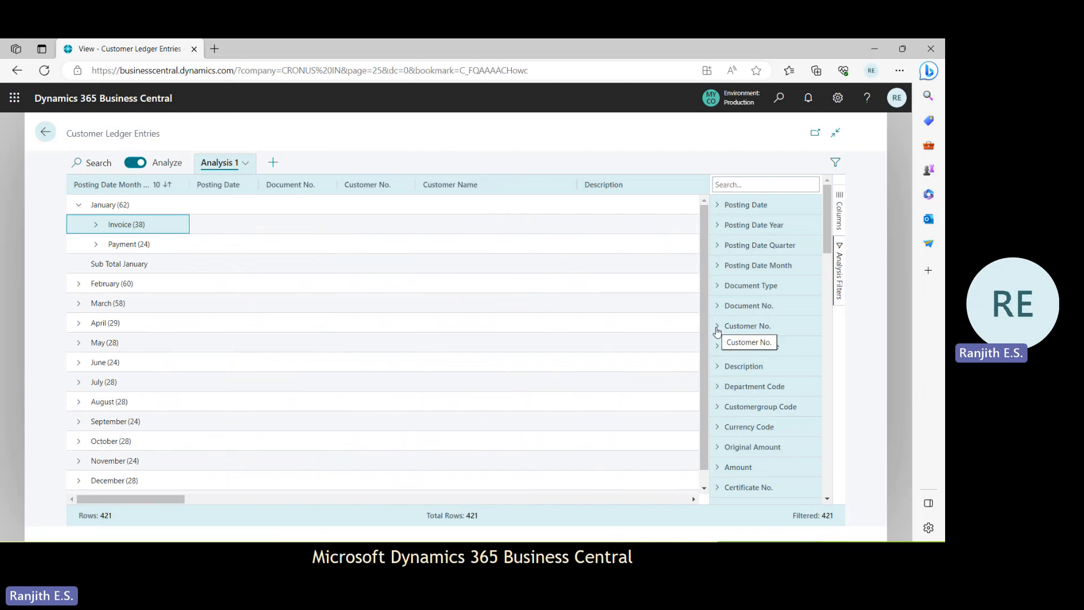
pyautogui.click(718, 347)
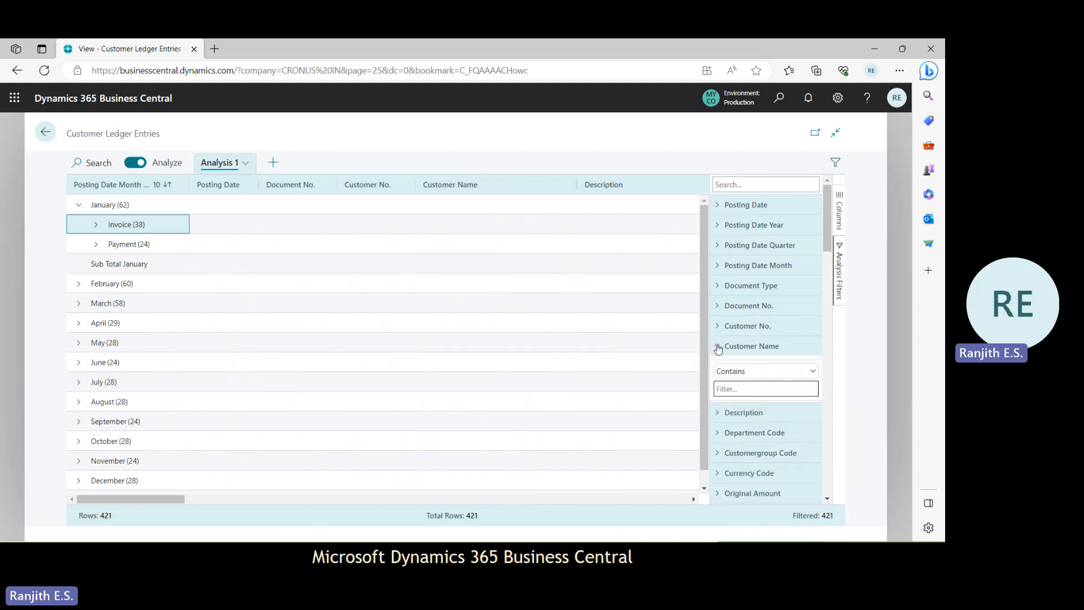
pyautogui.click(717, 347)
# Try the Customer No. analysis filter by clearing all its values and selecting them all again, and close the filters.
pyautogui.click(718, 327)
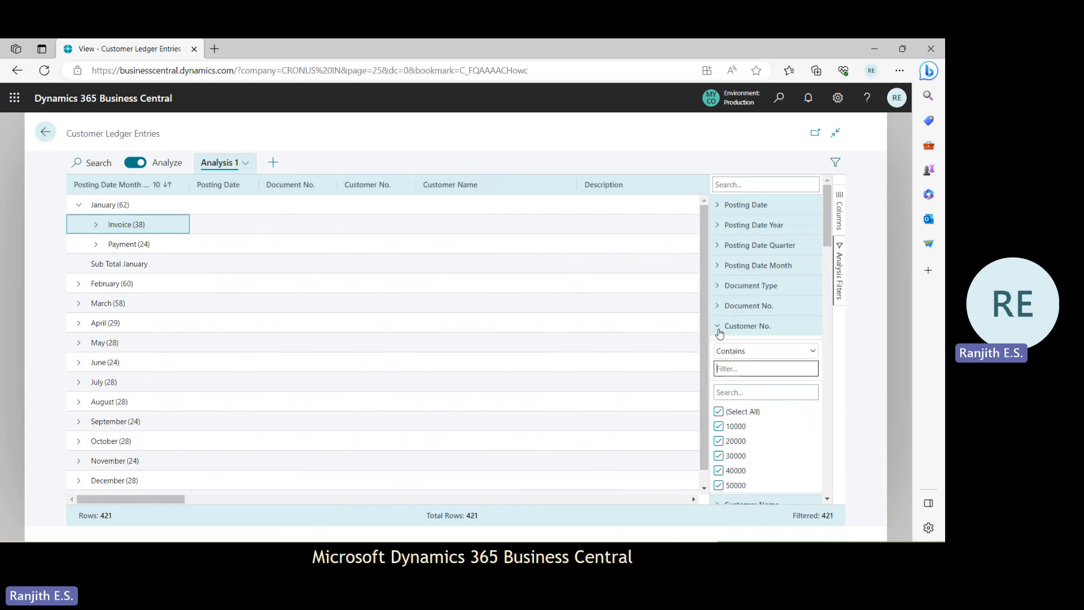
pyautogui.click(719, 414)
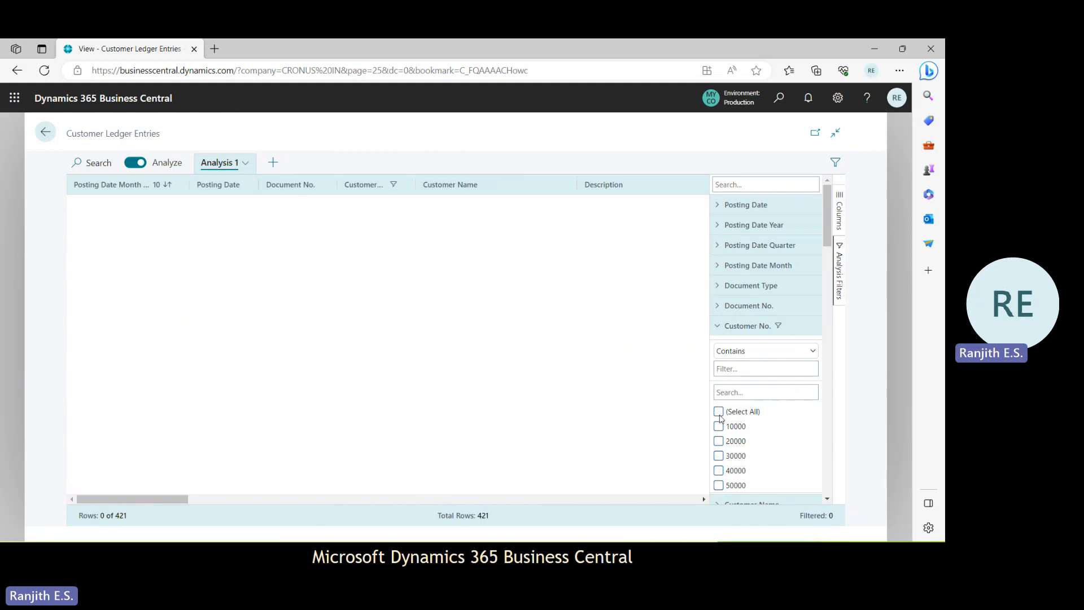
pyautogui.click(720, 427)
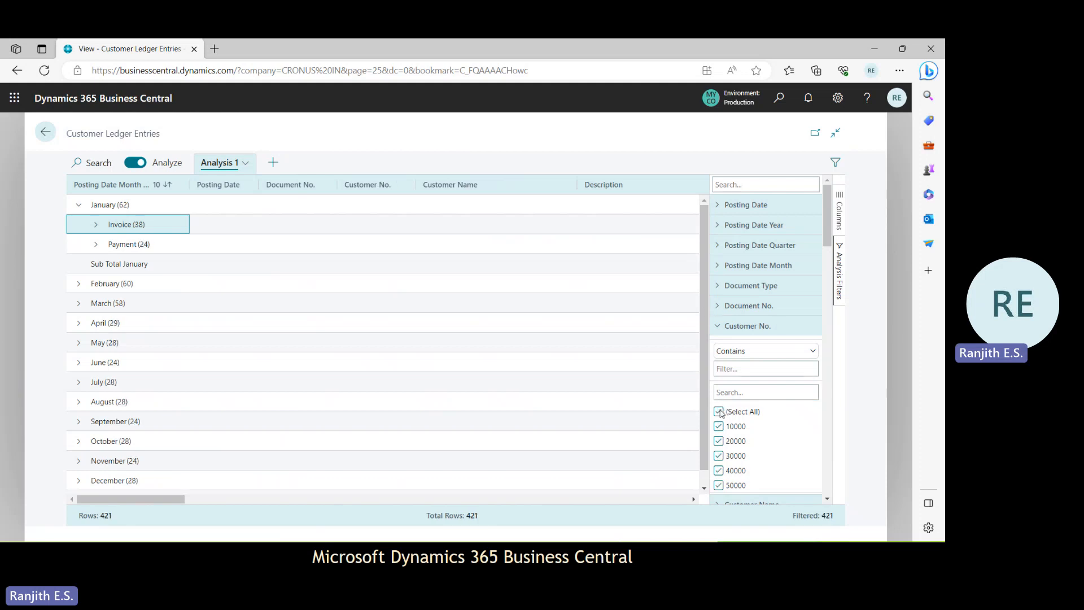
pyautogui.click(719, 413)
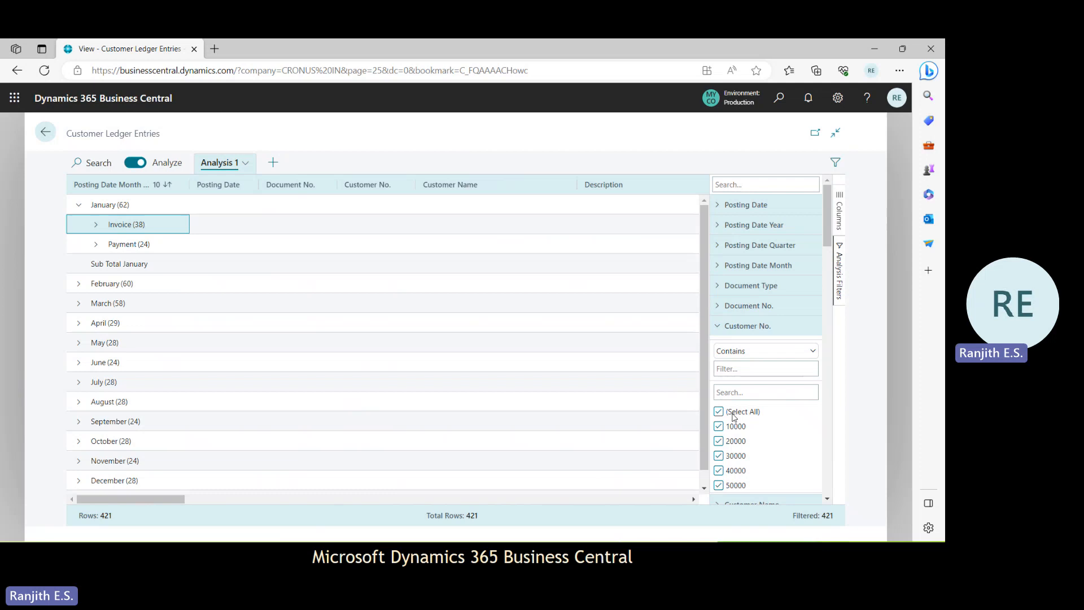
pyautogui.click(722, 330)
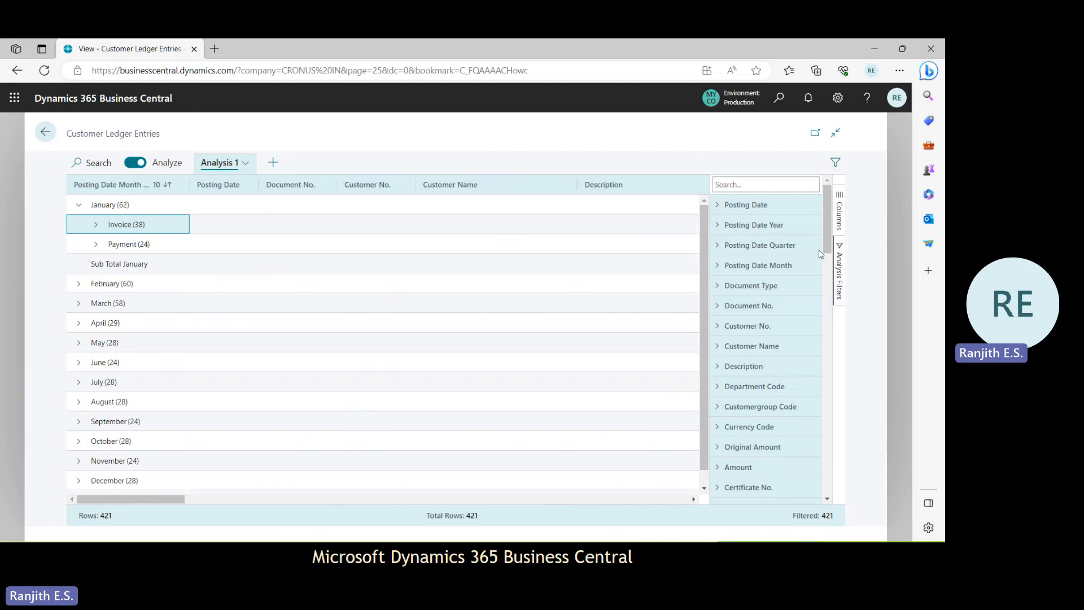
pyautogui.click(841, 267)
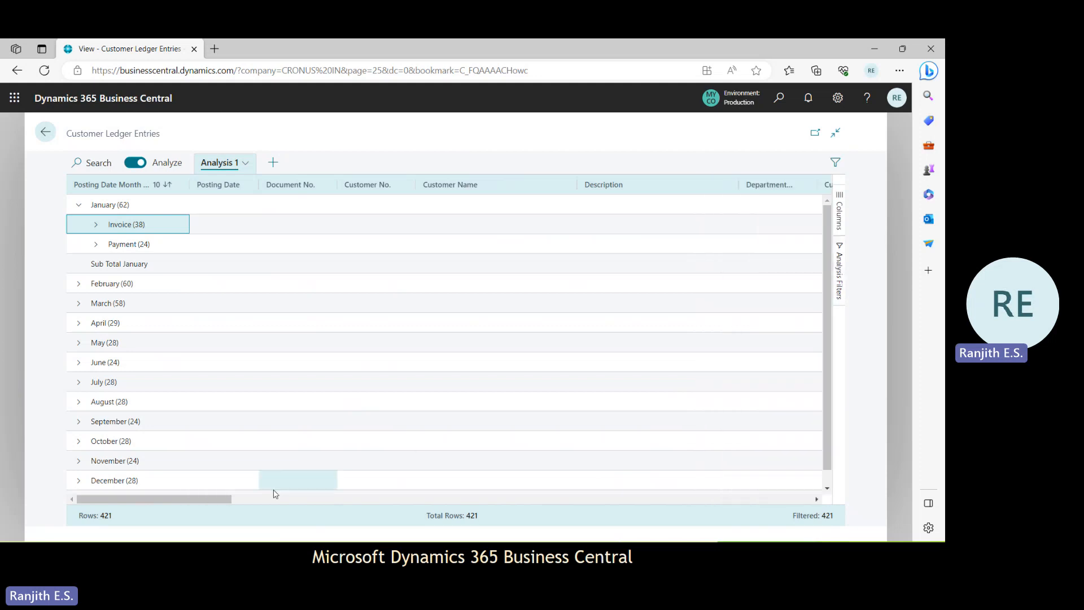
# Review the selectable Customer No. values in the analysis filters and return to the grouped list.
pyautogui.moveTo(219, 499); pyautogui.dragTo(136, 522)
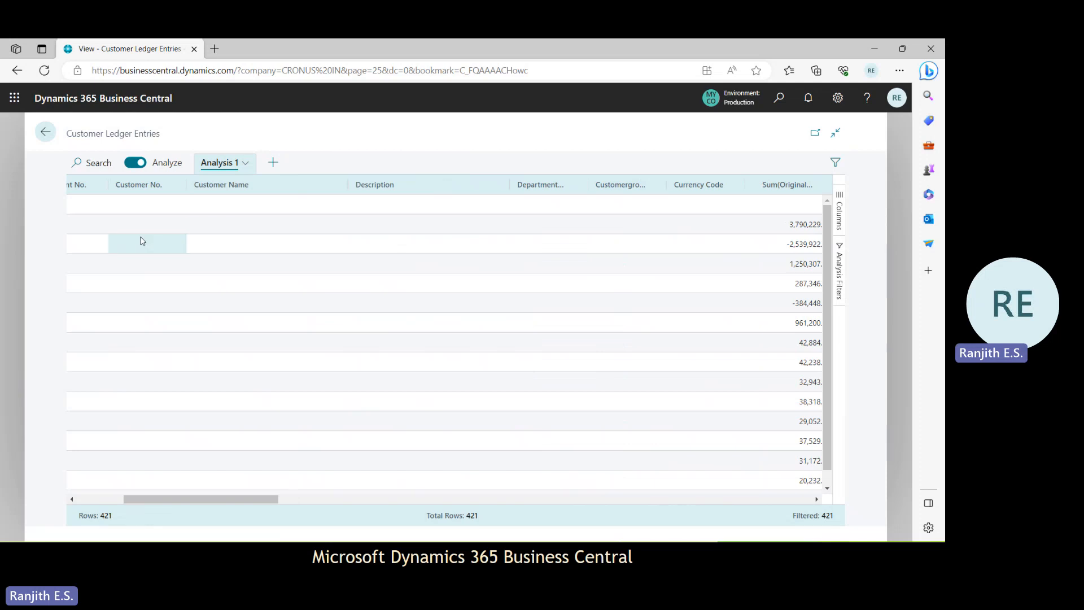
pyautogui.click(839, 271)
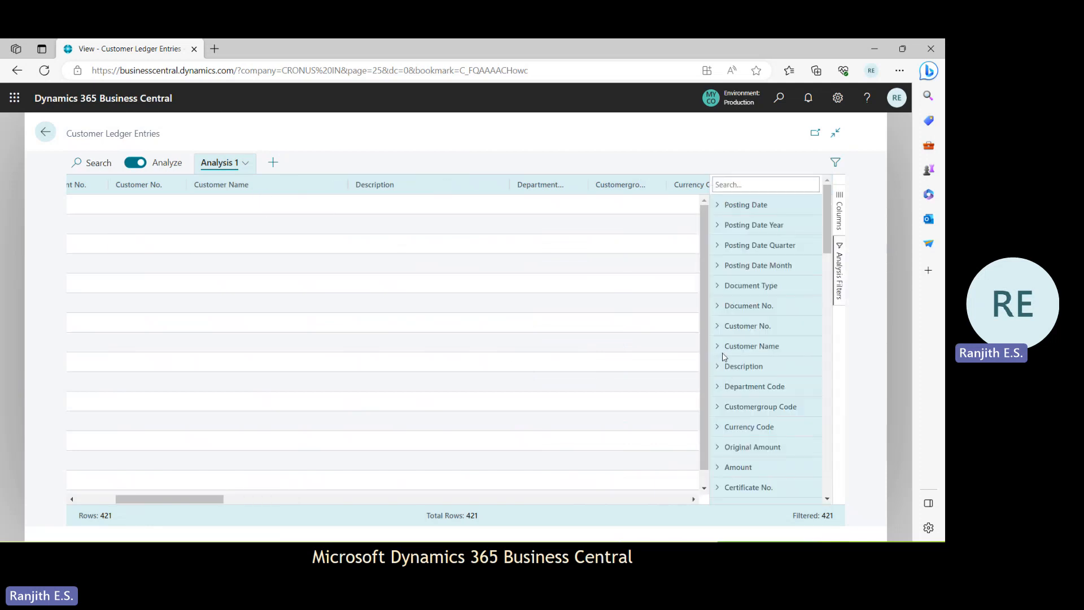
pyautogui.click(717, 327)
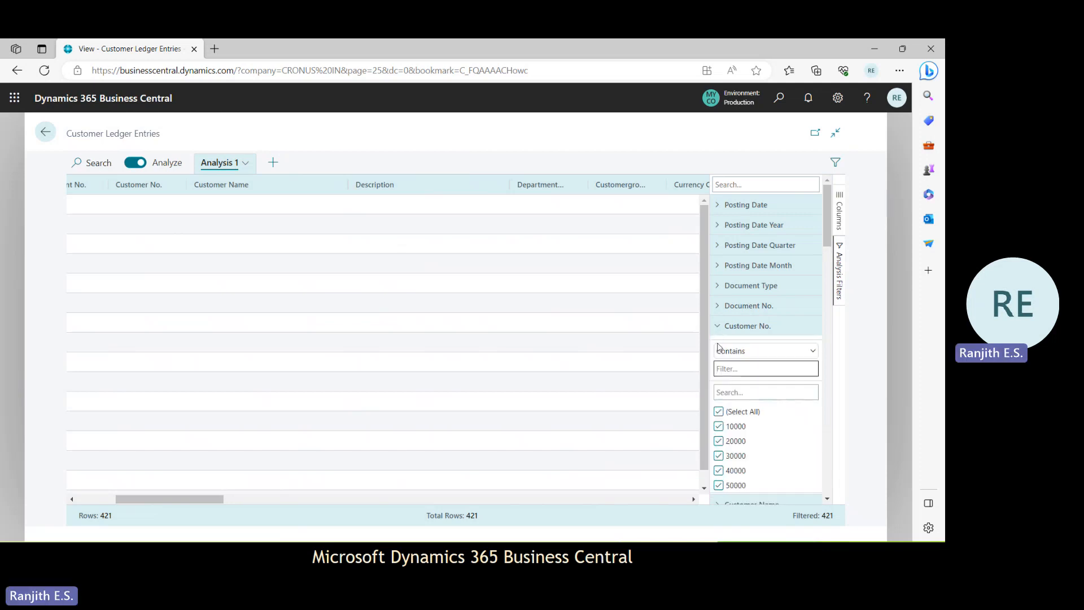
pyautogui.click(717, 327)
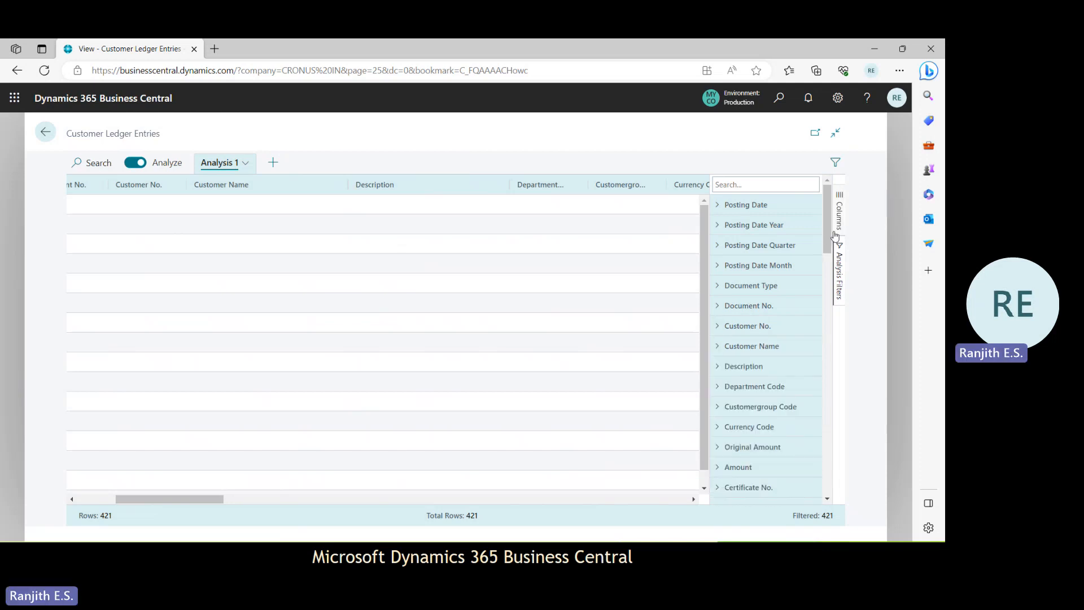
pyautogui.click(839, 260)
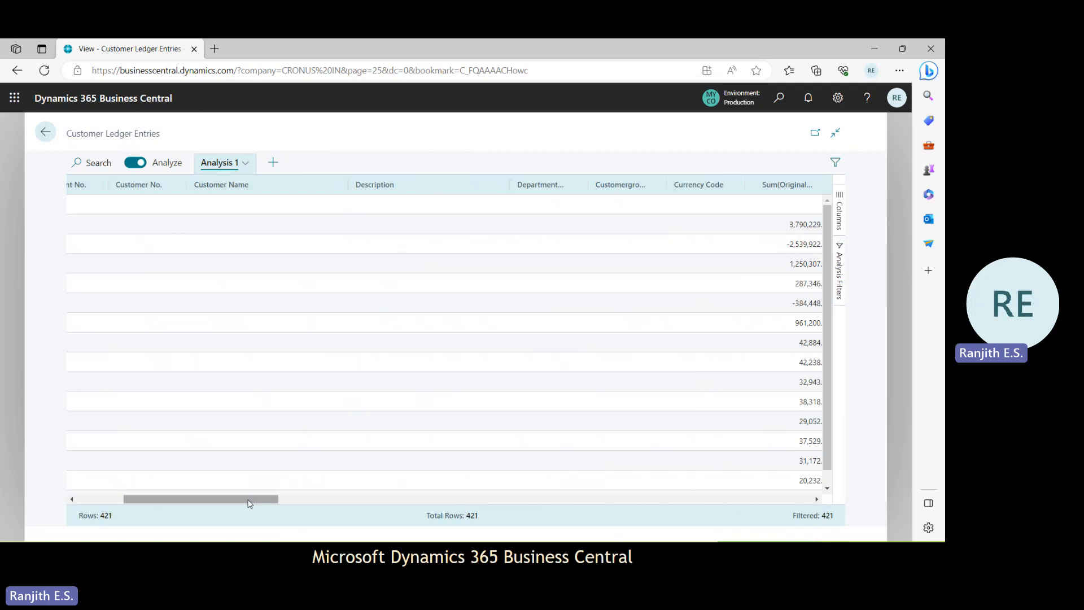
pyautogui.moveTo(249, 500); pyautogui.dragTo(137, 496)
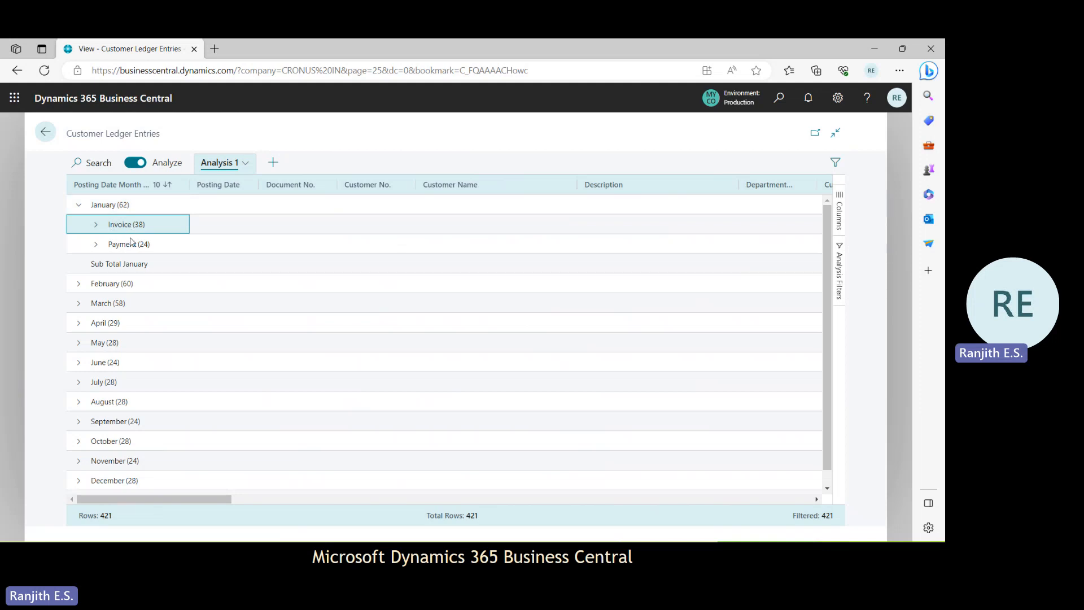
# Group the entries additionally by Customer No. and expand the Invoice group under January.
pyautogui.click(404, 186)
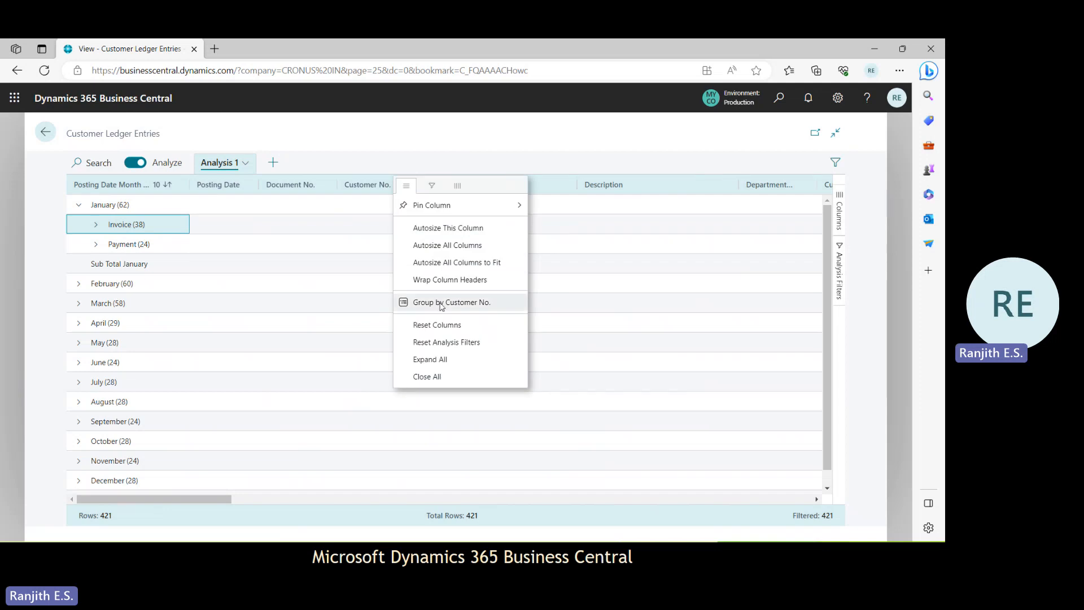
pyautogui.click(440, 303)
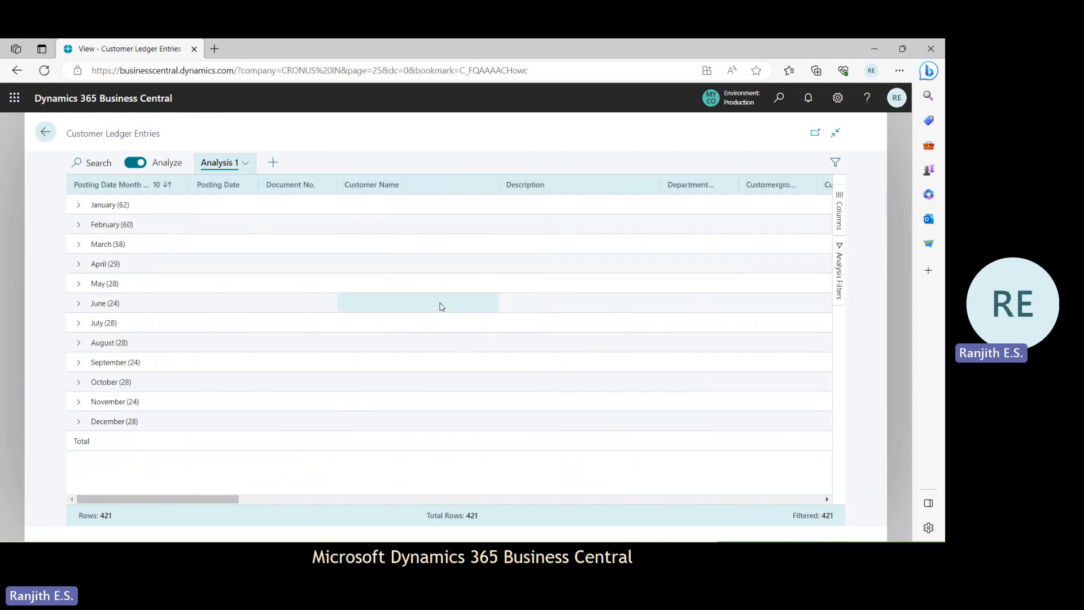
pyautogui.click(77, 205)
pyautogui.click(96, 227)
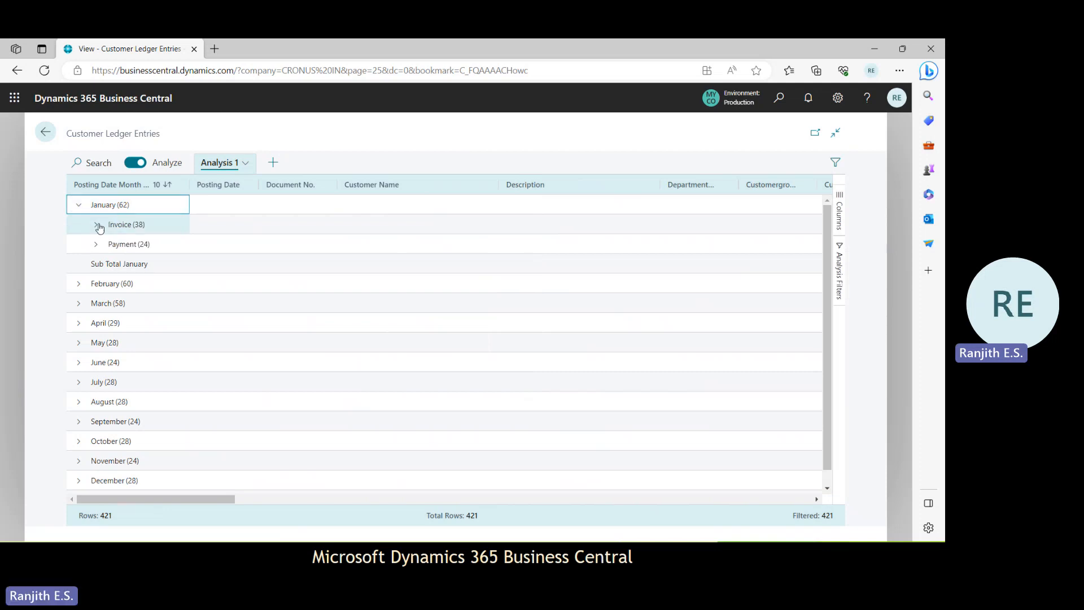
pyautogui.click(97, 226)
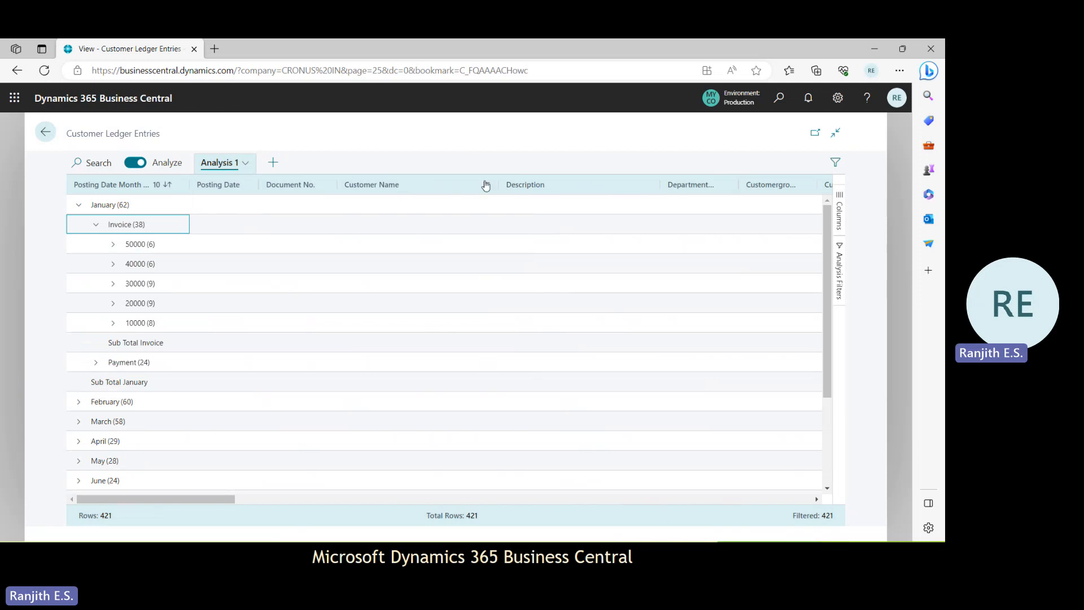
# Expand the January invoice groups of the customers Guildford Water Department and Deerfield Graphics Company.
pyautogui.click(126, 247)
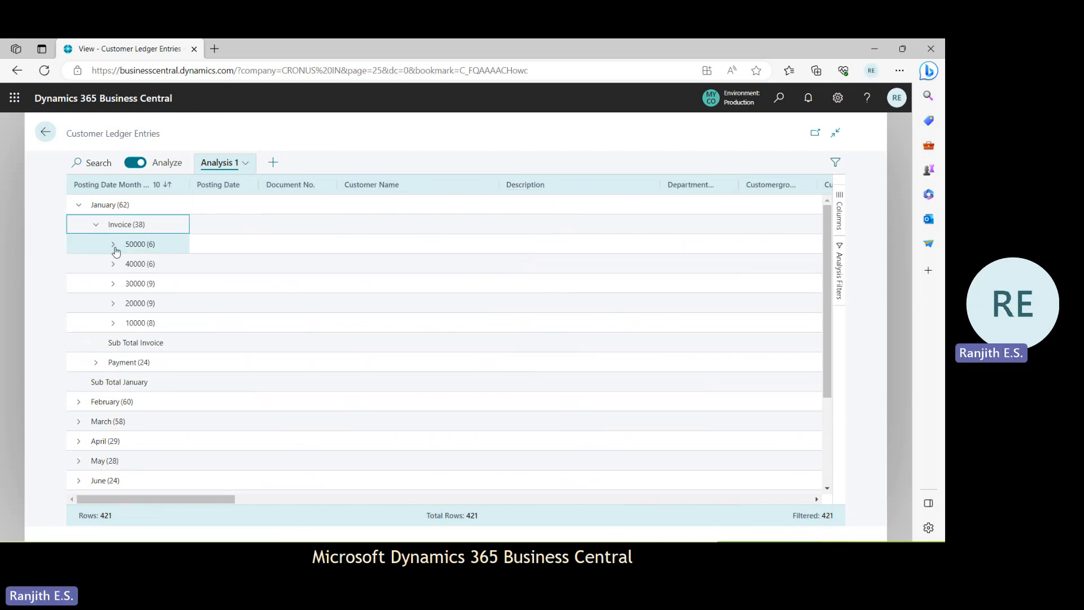
pyautogui.click(113, 245)
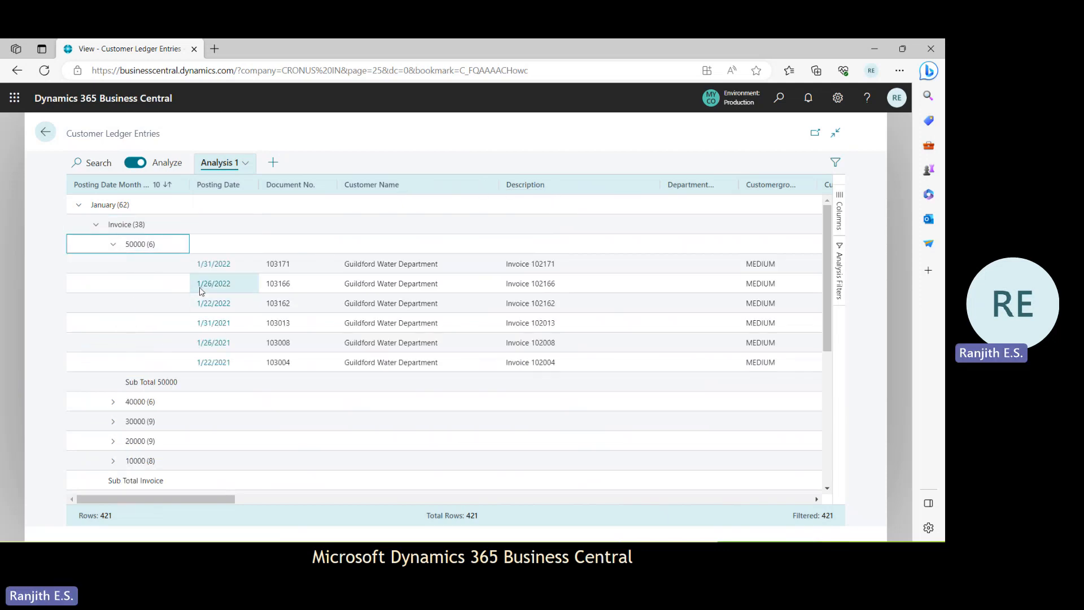
pyautogui.click(113, 402)
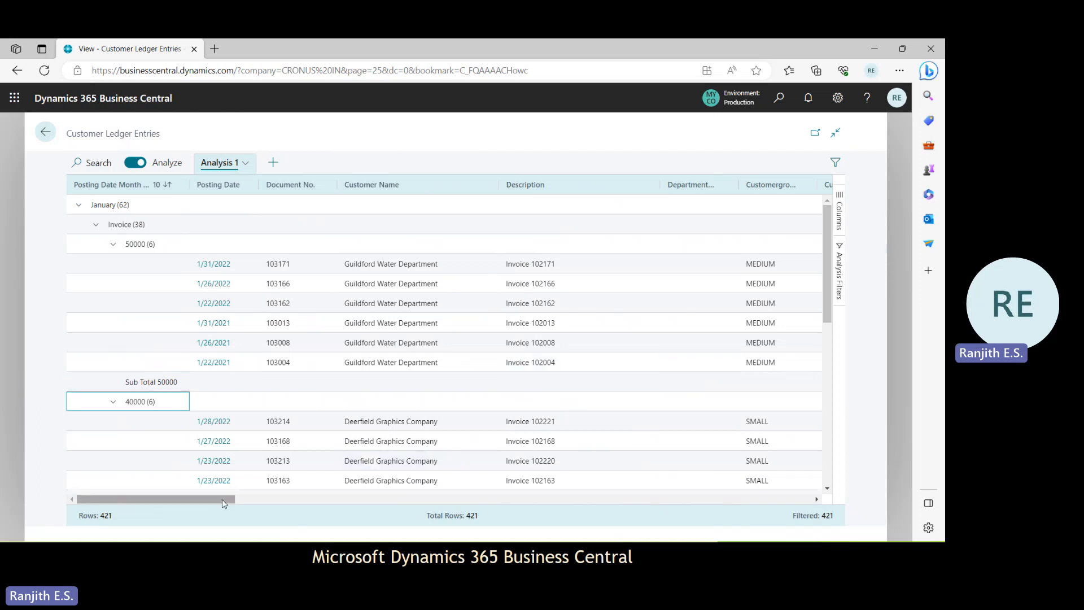
# Review the January invoices of Deerfield Graphics Company and John Haddock Insurance Co. in the grouped list, and collapse the January group.
pyautogui.moveTo(221, 499); pyautogui.dragTo(230, 525)
pyautogui.scroll(-3, 831, 307)
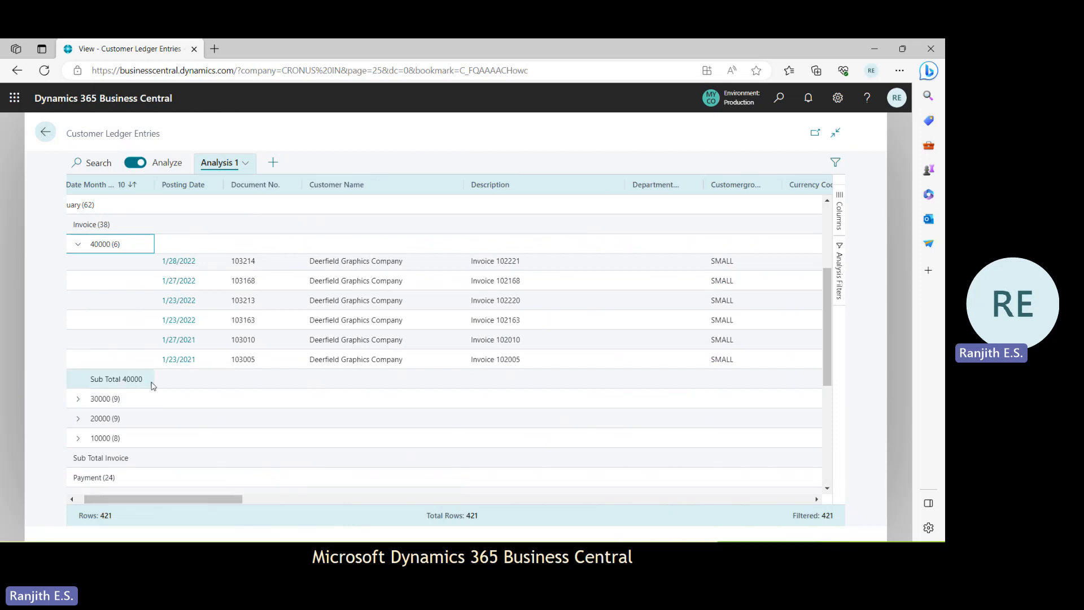
pyautogui.moveTo(214, 499); pyautogui.dragTo(289, 502)
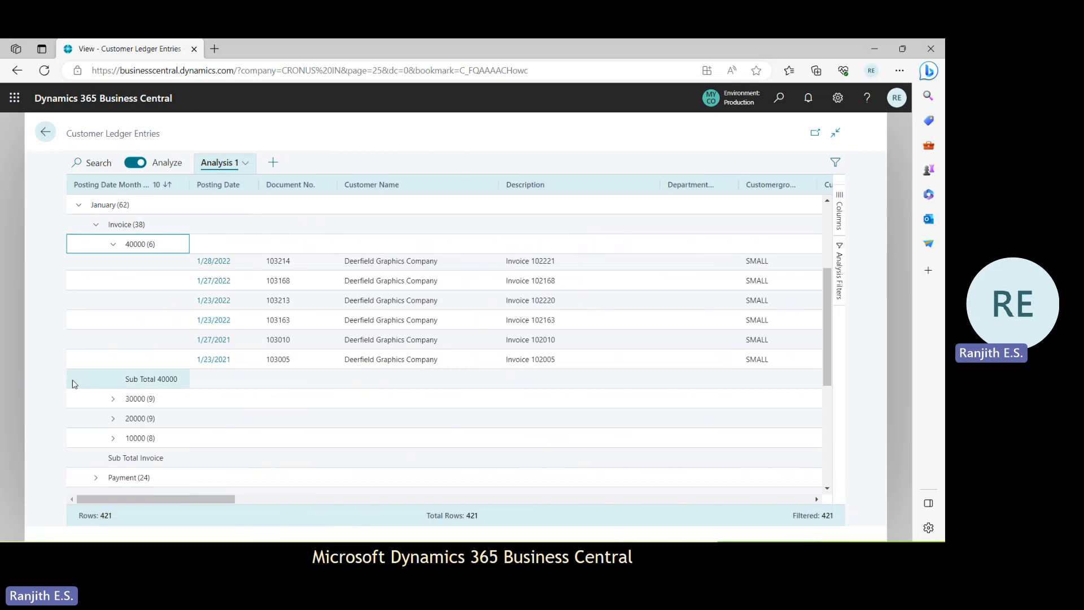
pyautogui.click(113, 399)
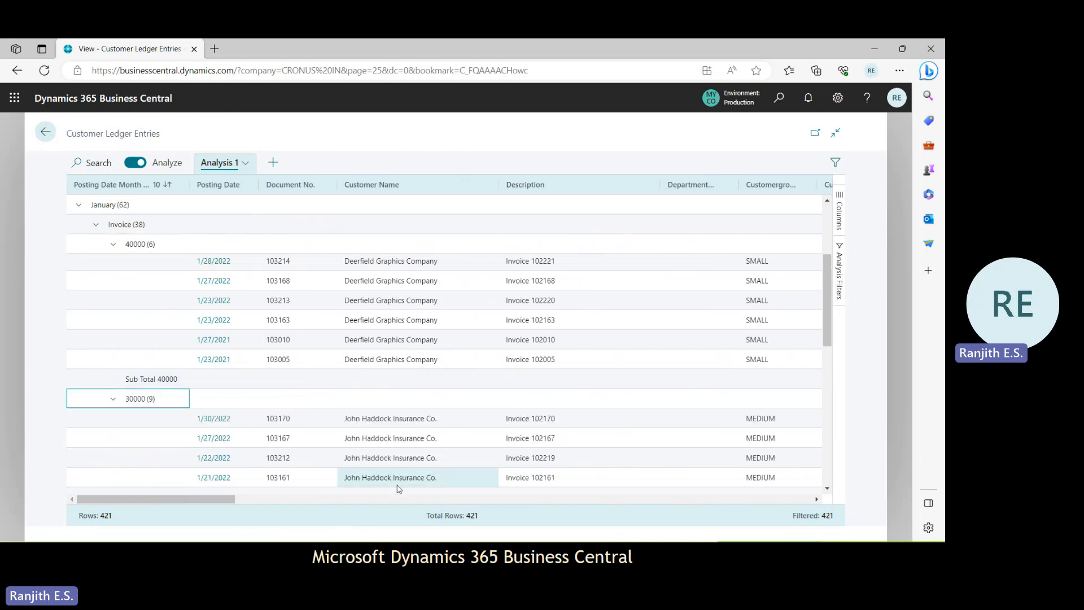
pyautogui.click(78, 207)
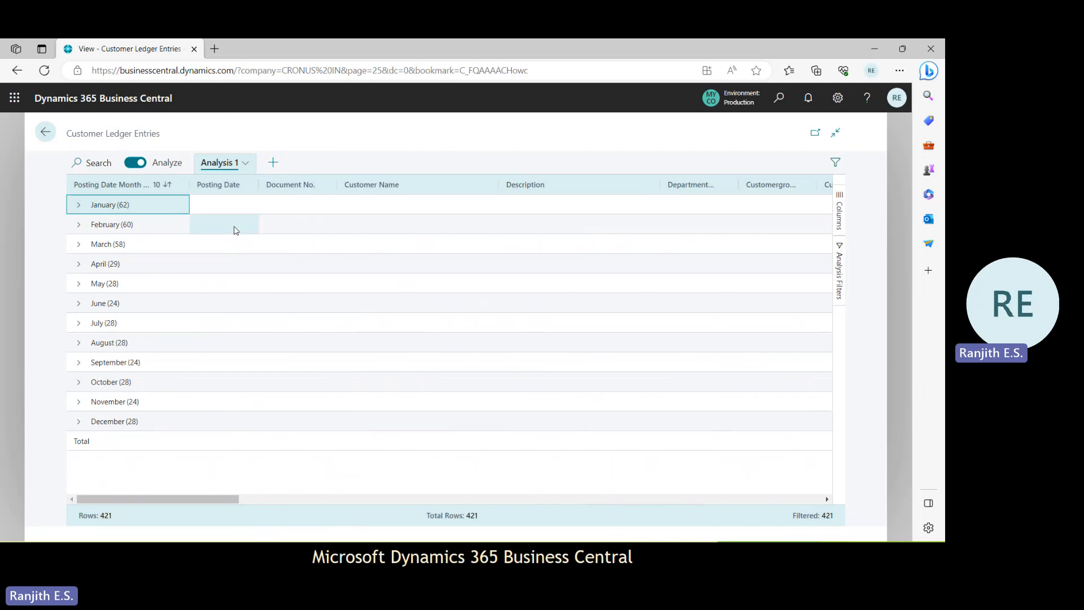
# Exit analysis mode, try entering it again, and return to the regular Customer Ledger Entries list.
pyautogui.click(134, 163)
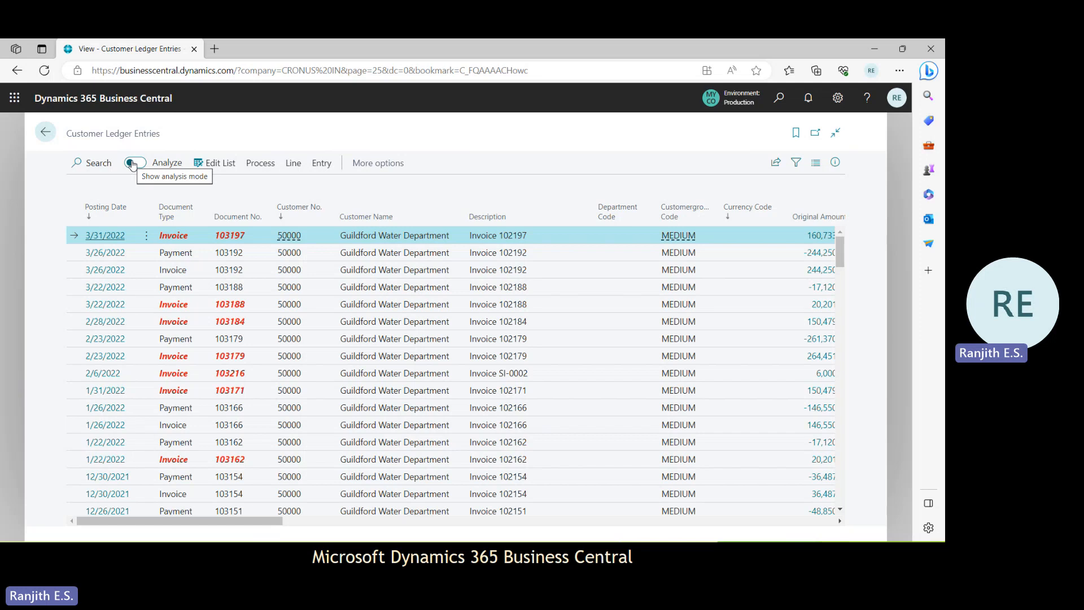
pyautogui.click(133, 163)
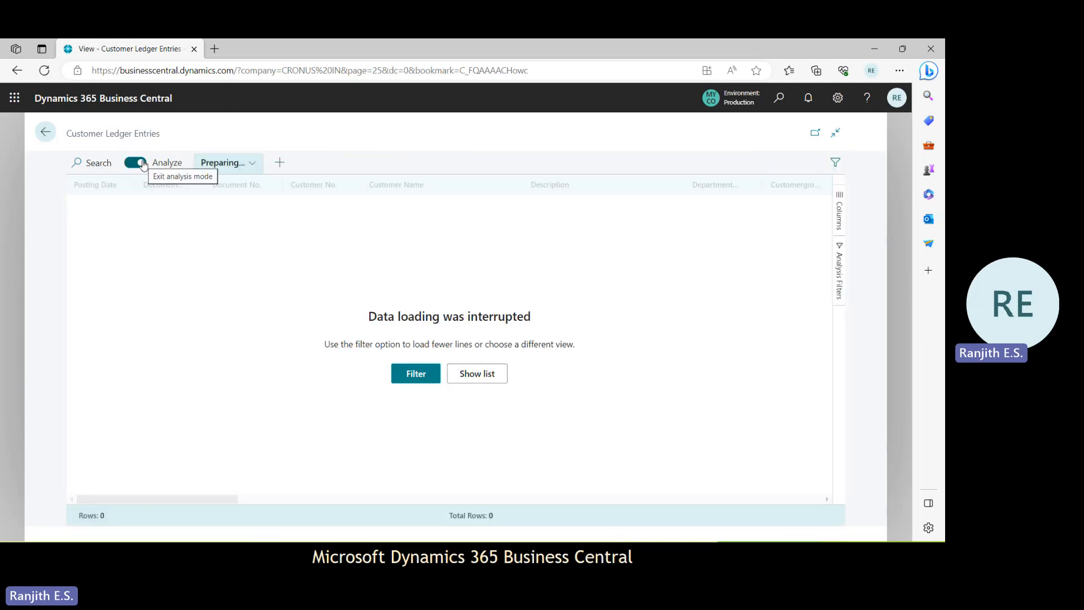
pyautogui.click(467, 373)
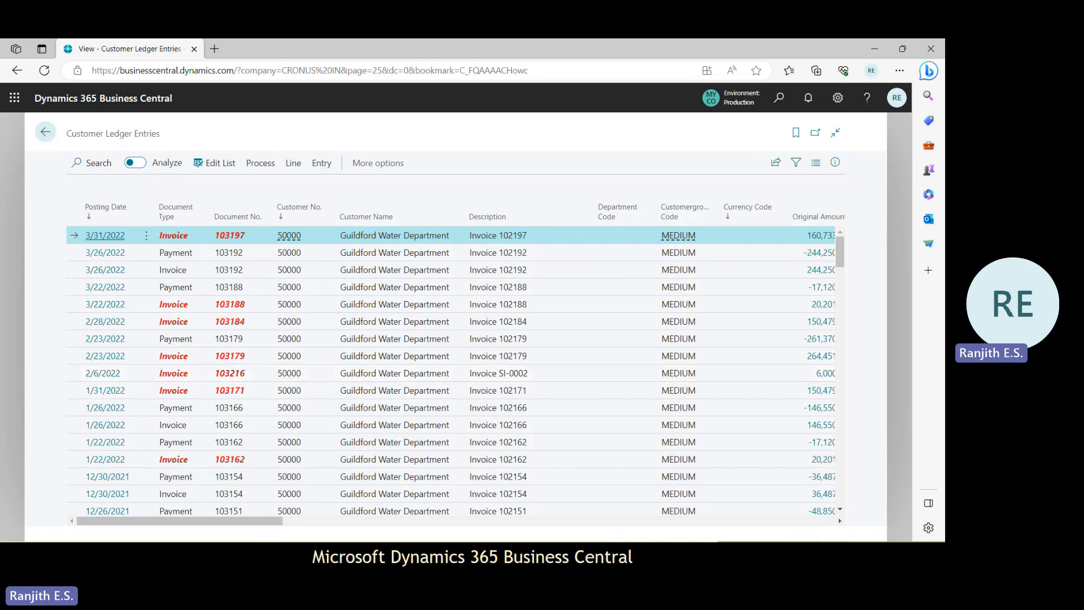
pyautogui.moveTo(567, 552)
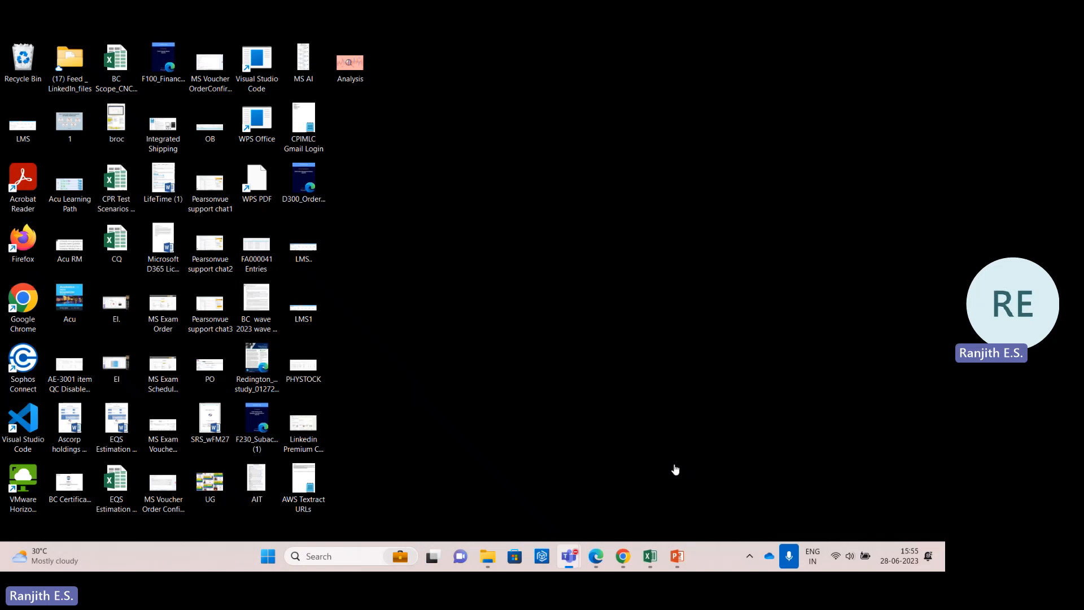
pyautogui.click(674, 467)
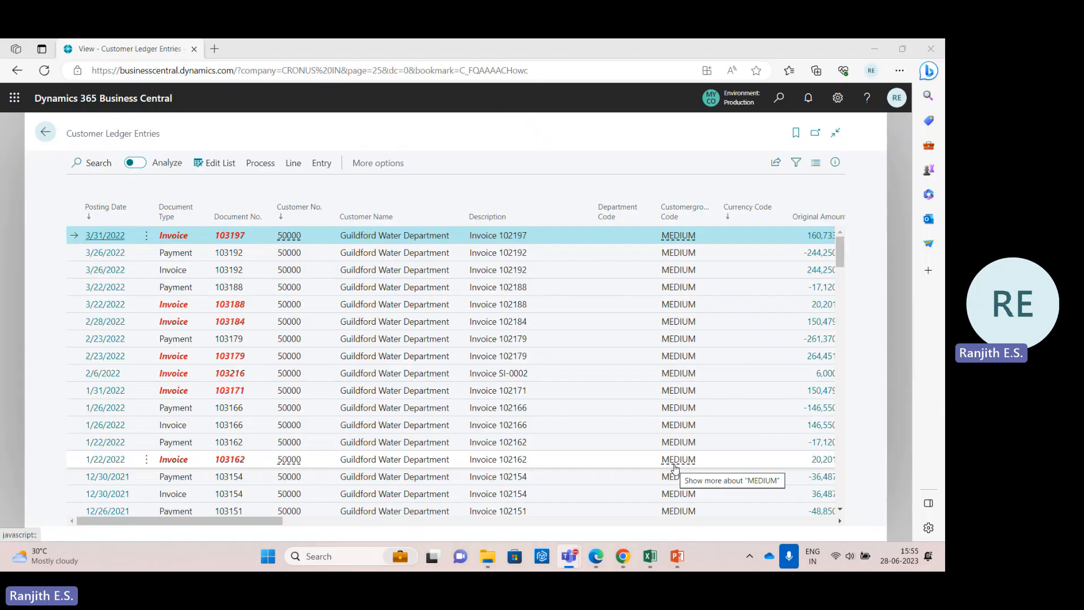